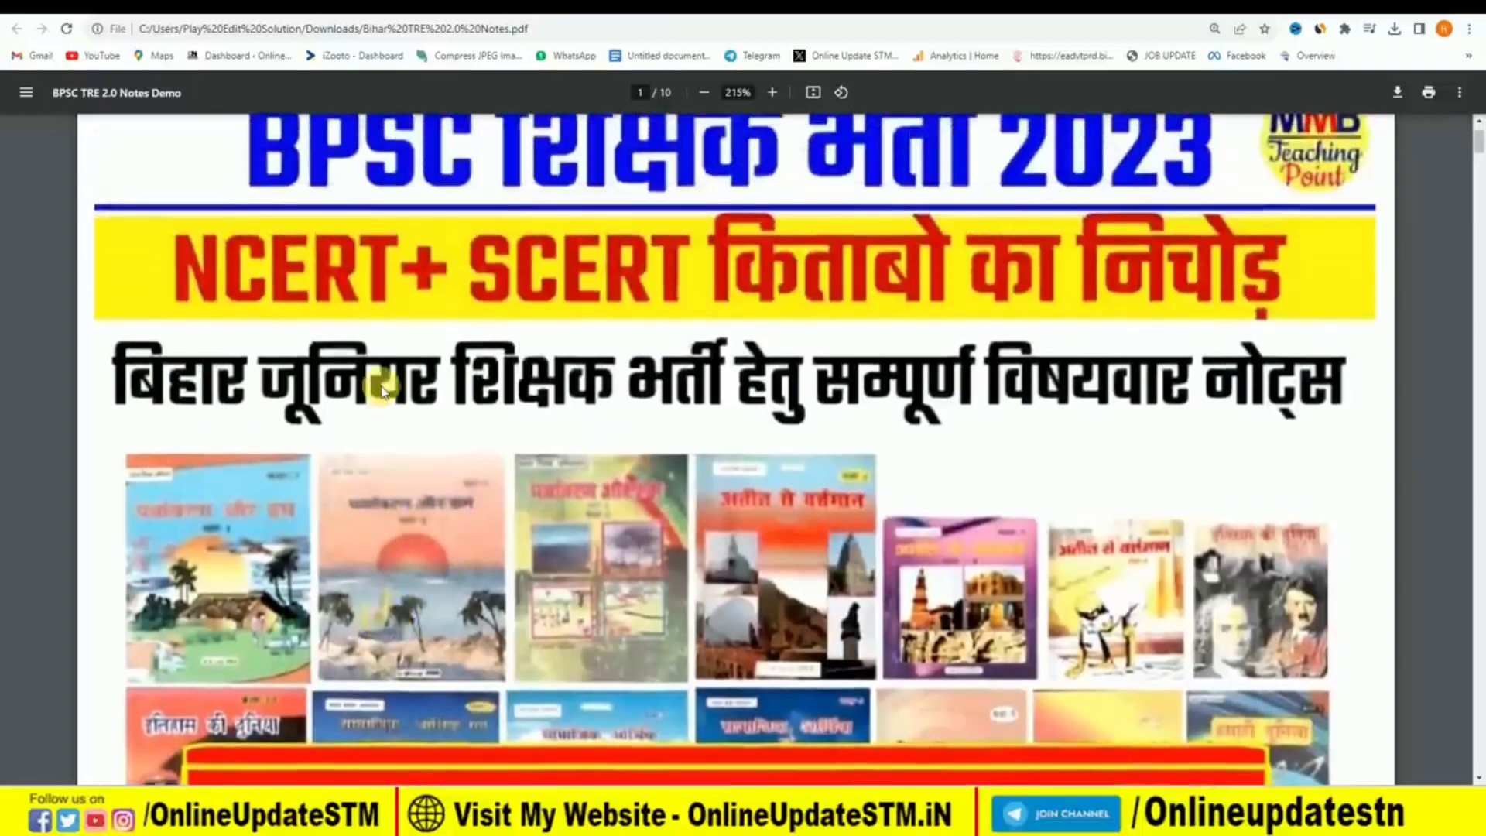
Look through the BPSC TRE 2.0 notes PDF, examining the cover page offer and the sample chapter notes on the following pages.
{"action": "scroll", "coordinate": [487, 466], "scroll_direction": "down", "scroll_amount": 1}
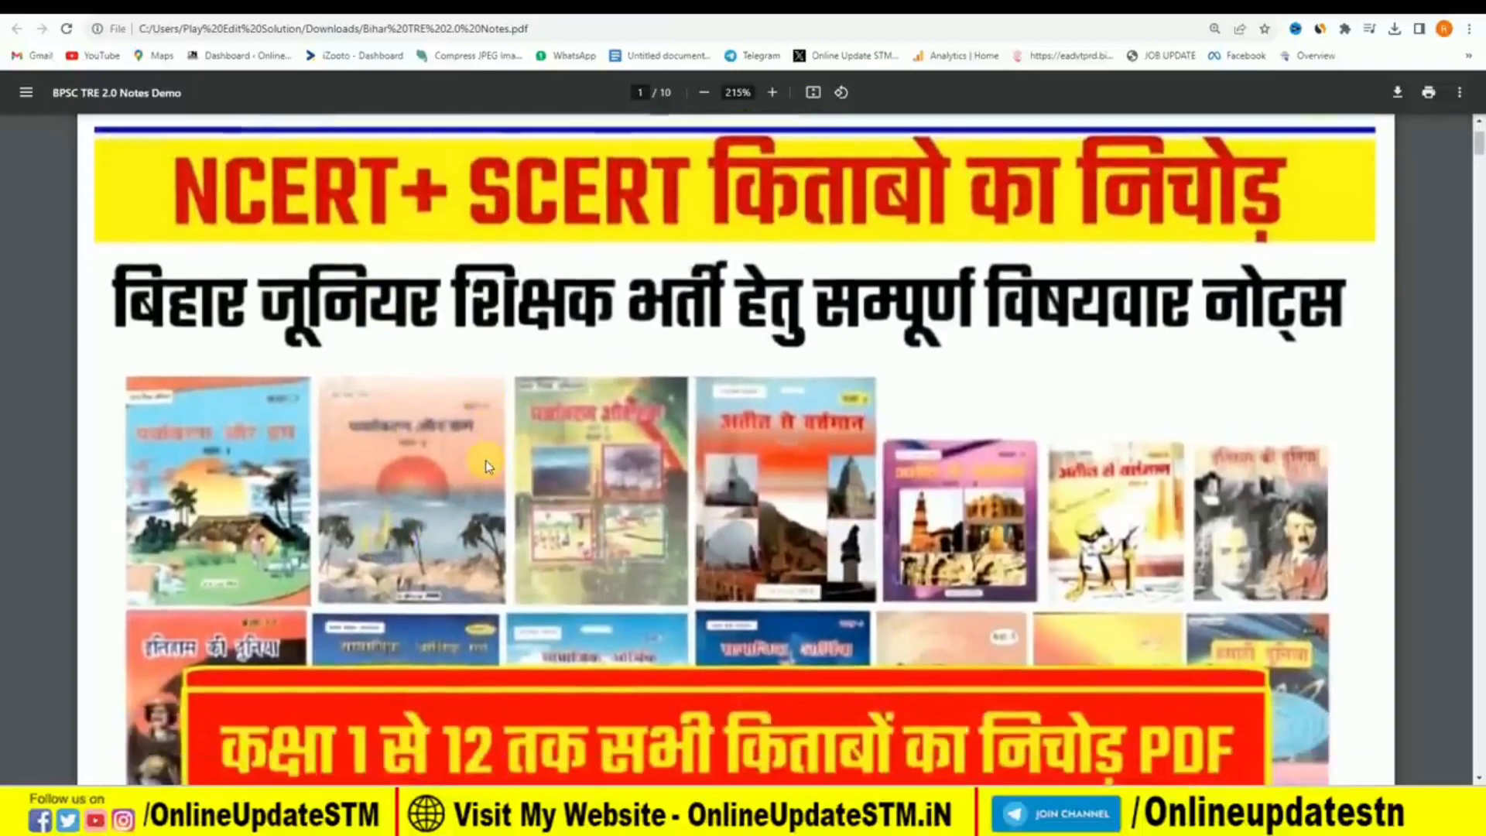
{"action": "scroll", "coordinate": [486, 464], "scroll_direction": "up", "scroll_amount": 1}
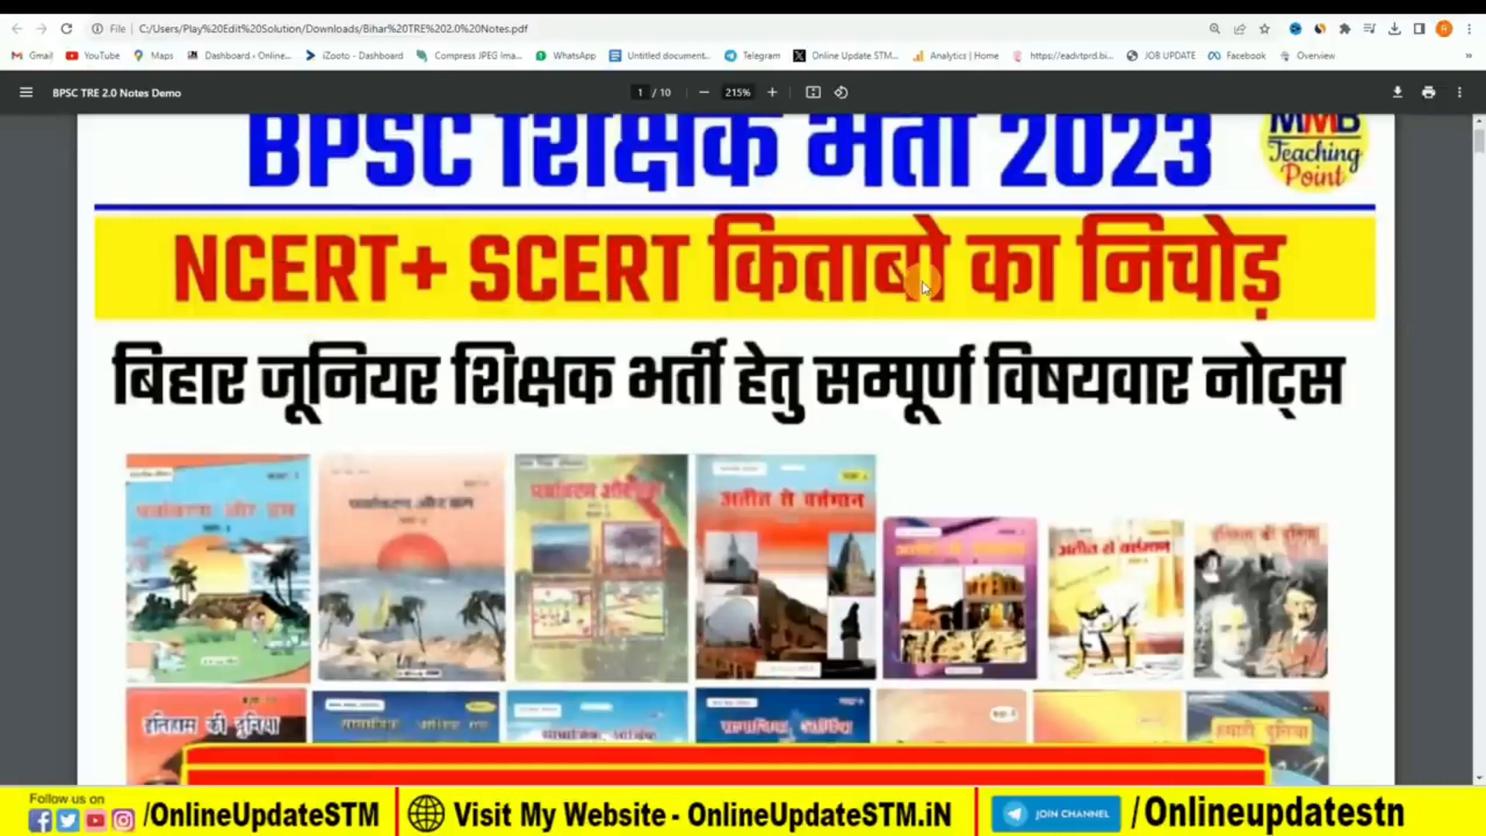
{"action": "scroll", "coordinate": [894, 433], "scroll_direction": "down", "scroll_amount": 15}
{"action": "scroll", "coordinate": [894, 433], "scroll_direction": "down", "scroll_amount": 4}
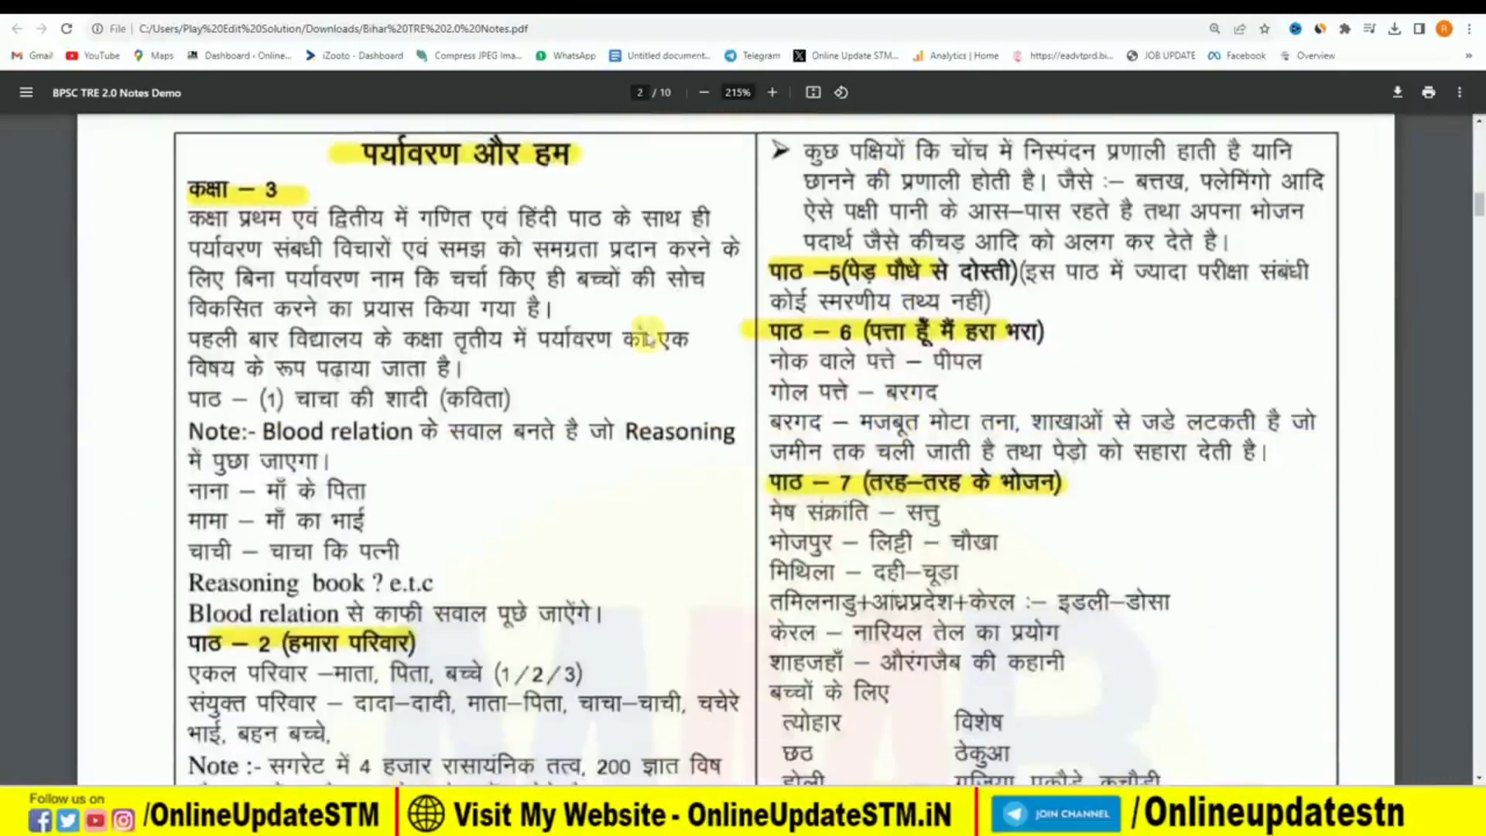
{"action": "scroll", "coordinate": [500, 387], "scroll_direction": "down", "scroll_amount": 3}
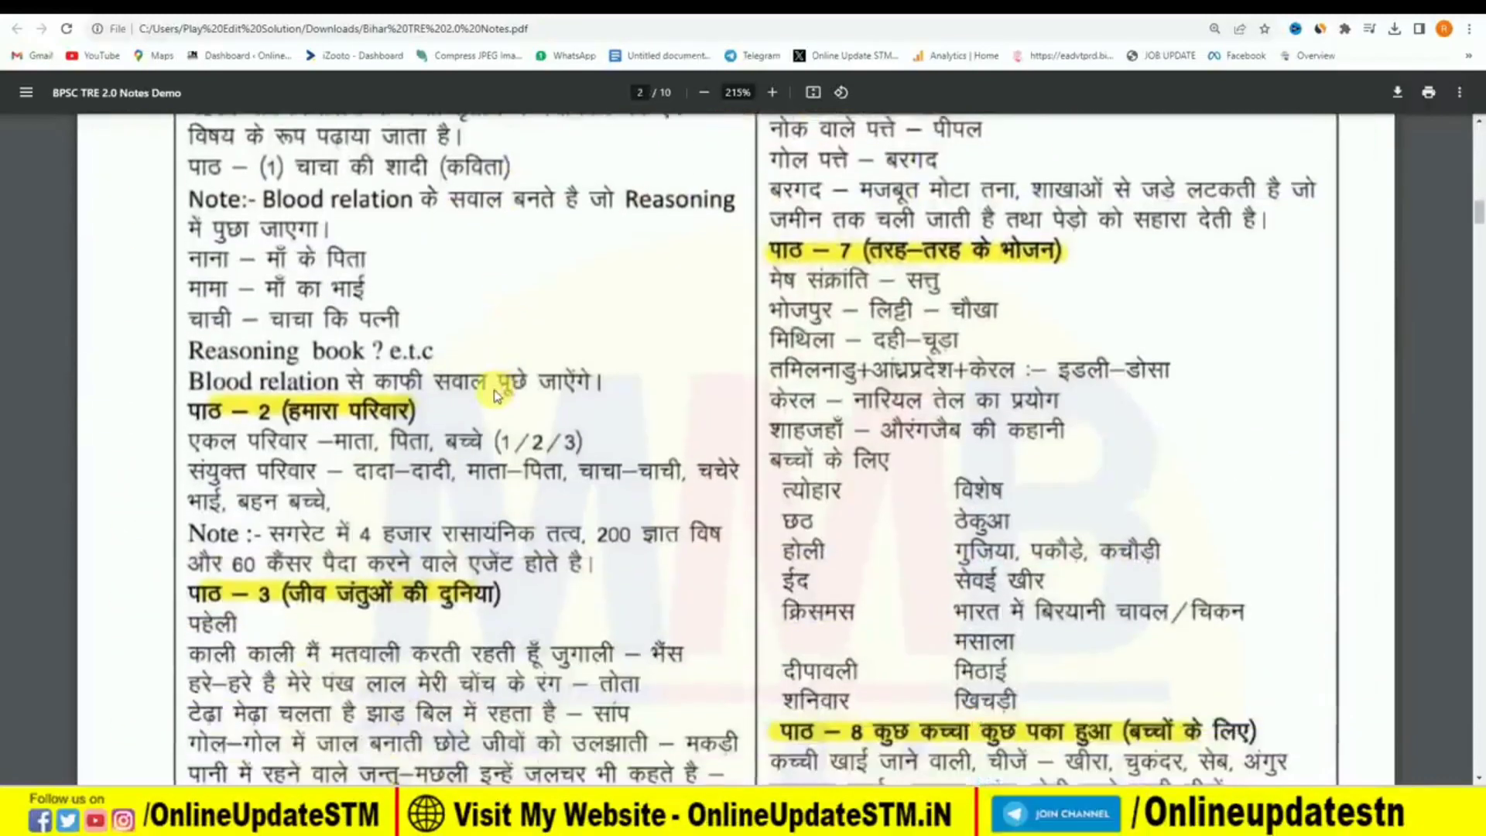
{"action": "scroll", "coordinate": [499, 395], "scroll_direction": "down", "scroll_amount": 20}
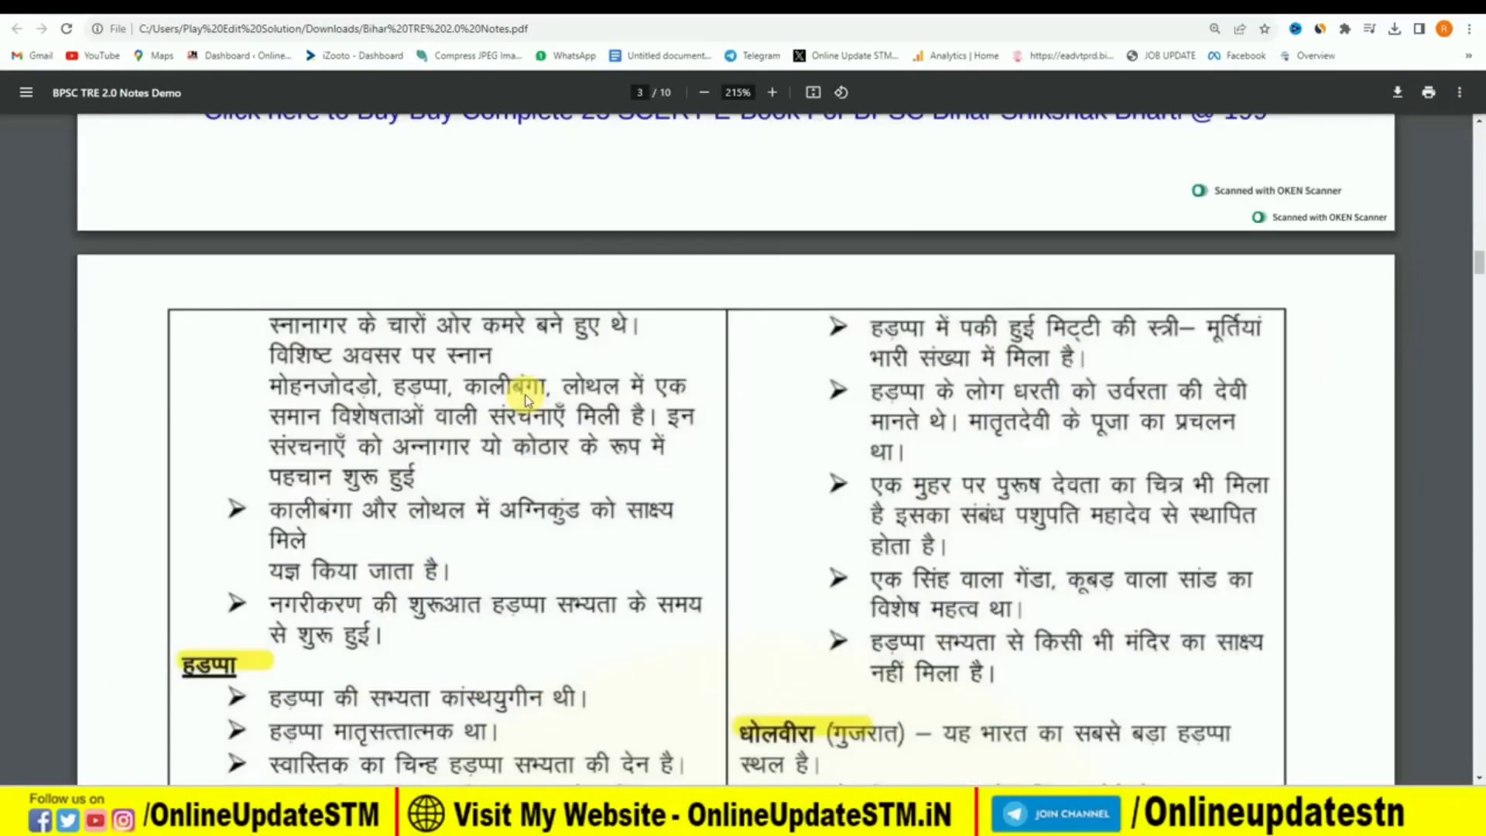
{"action": "scroll", "coordinate": [526, 400], "scroll_direction": "down", "scroll_amount": 4}
{"action": "scroll", "coordinate": [526, 401], "scroll_direction": "up", "scroll_amount": 15}
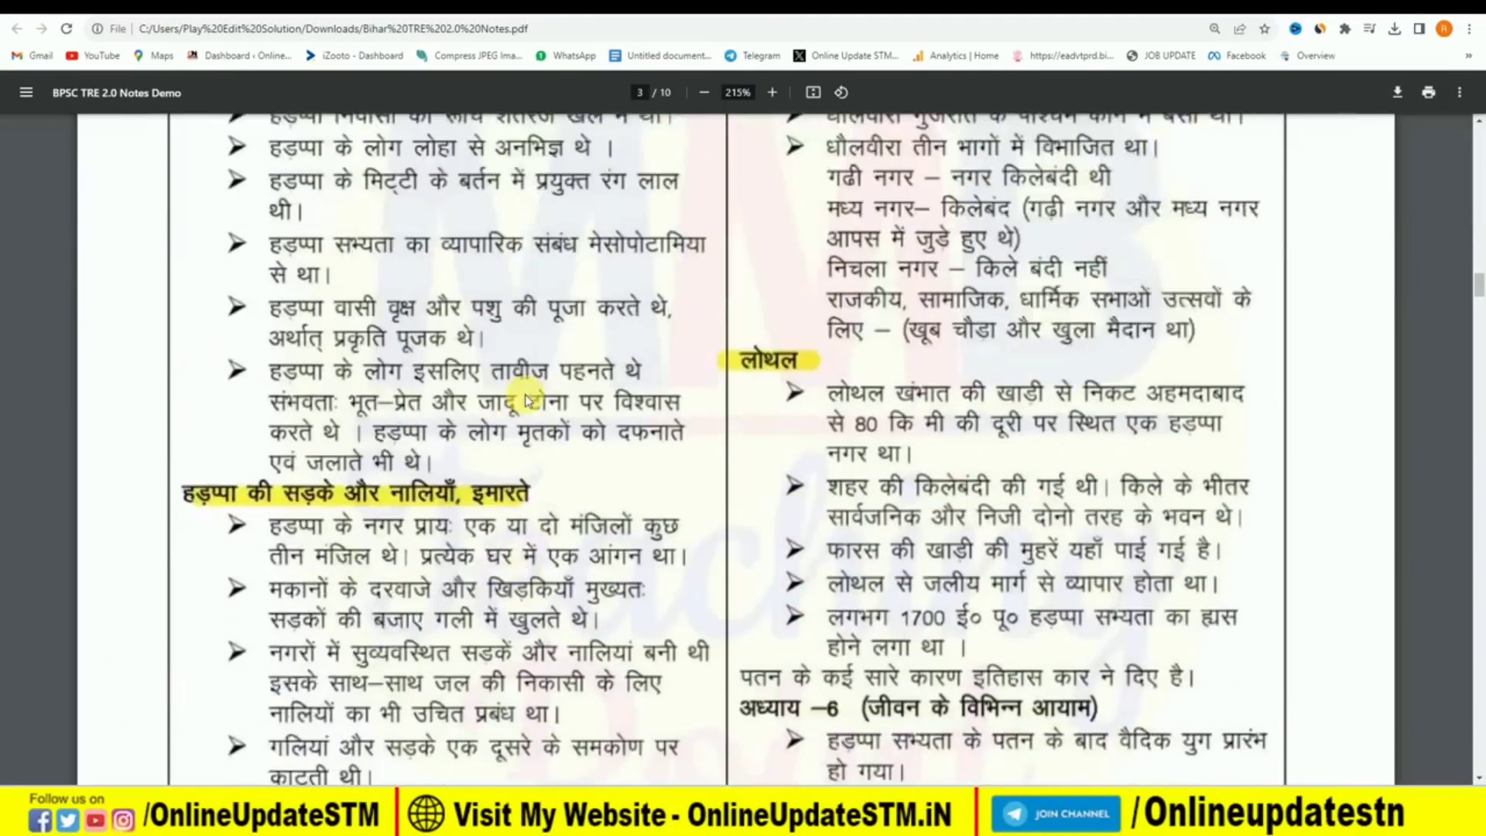
{"action": "scroll", "coordinate": [525, 400], "scroll_direction": "up", "scroll_amount": 20}
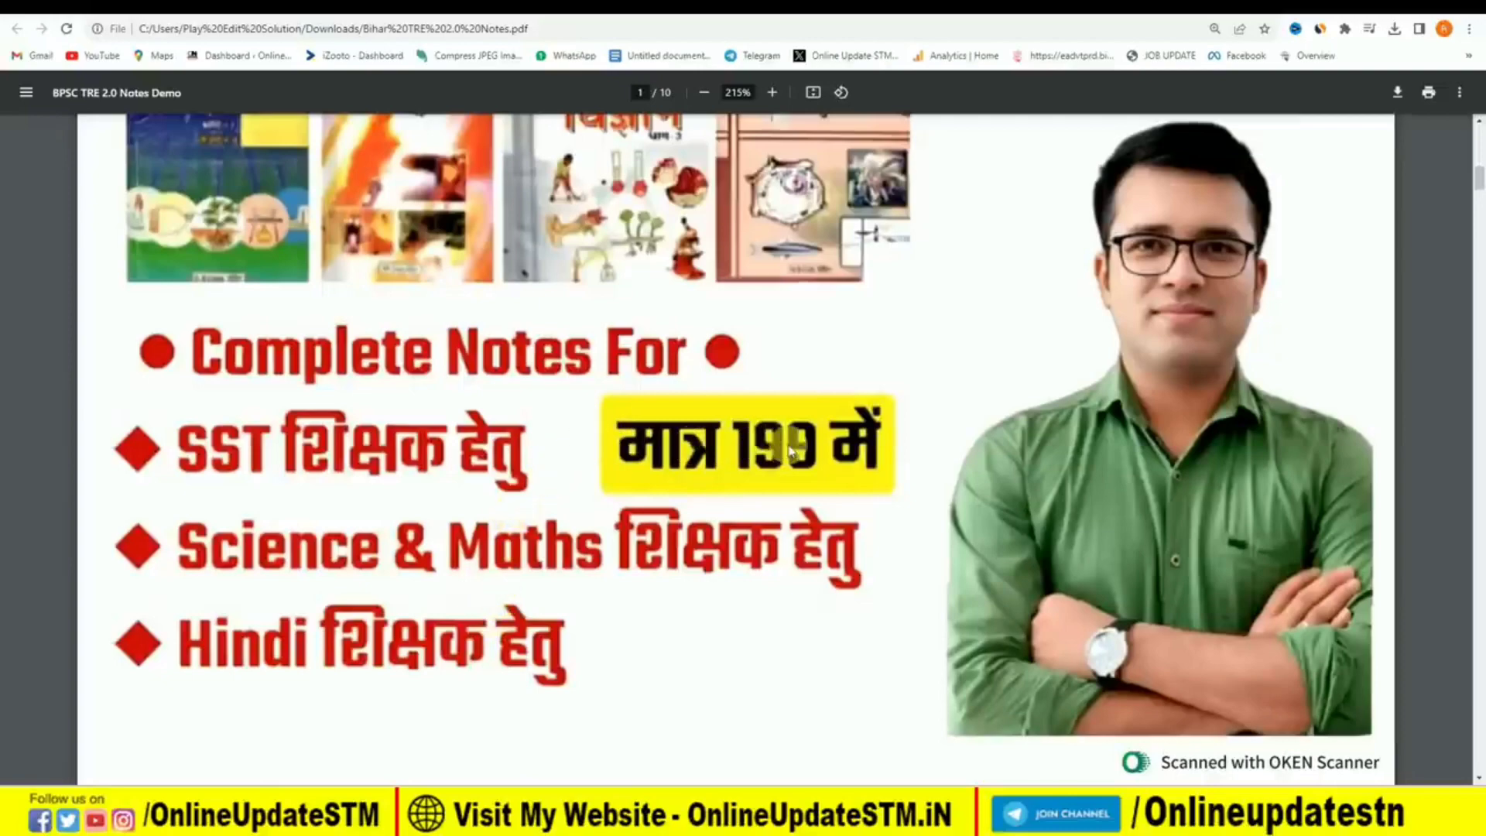
{"action": "scroll", "coordinate": [715, 499], "scroll_direction": "up", "scroll_amount": 5}
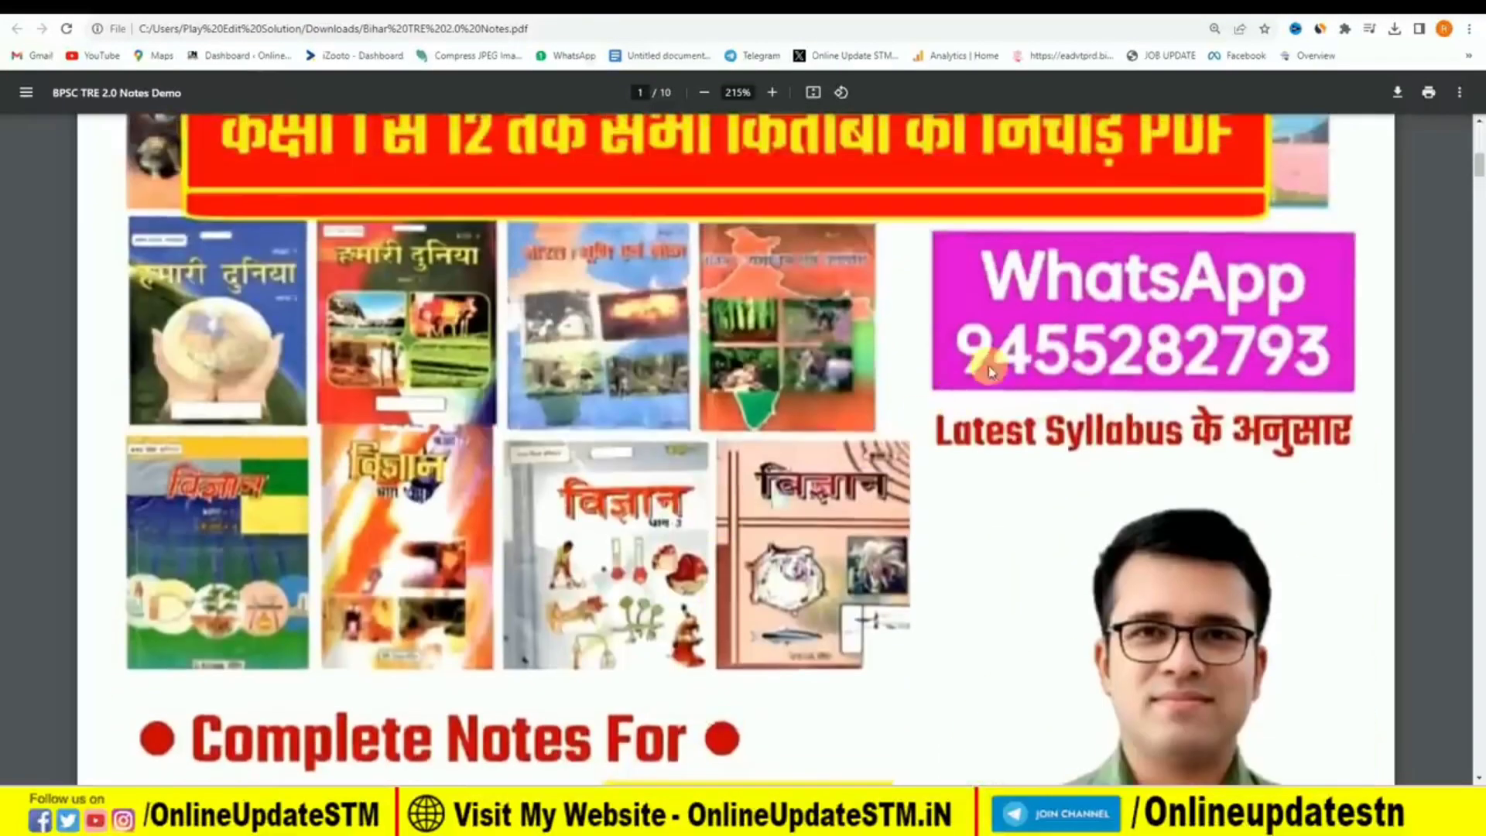
{"action": "scroll", "coordinate": [1022, 464], "scroll_direction": "down", "scroll_amount": 4}
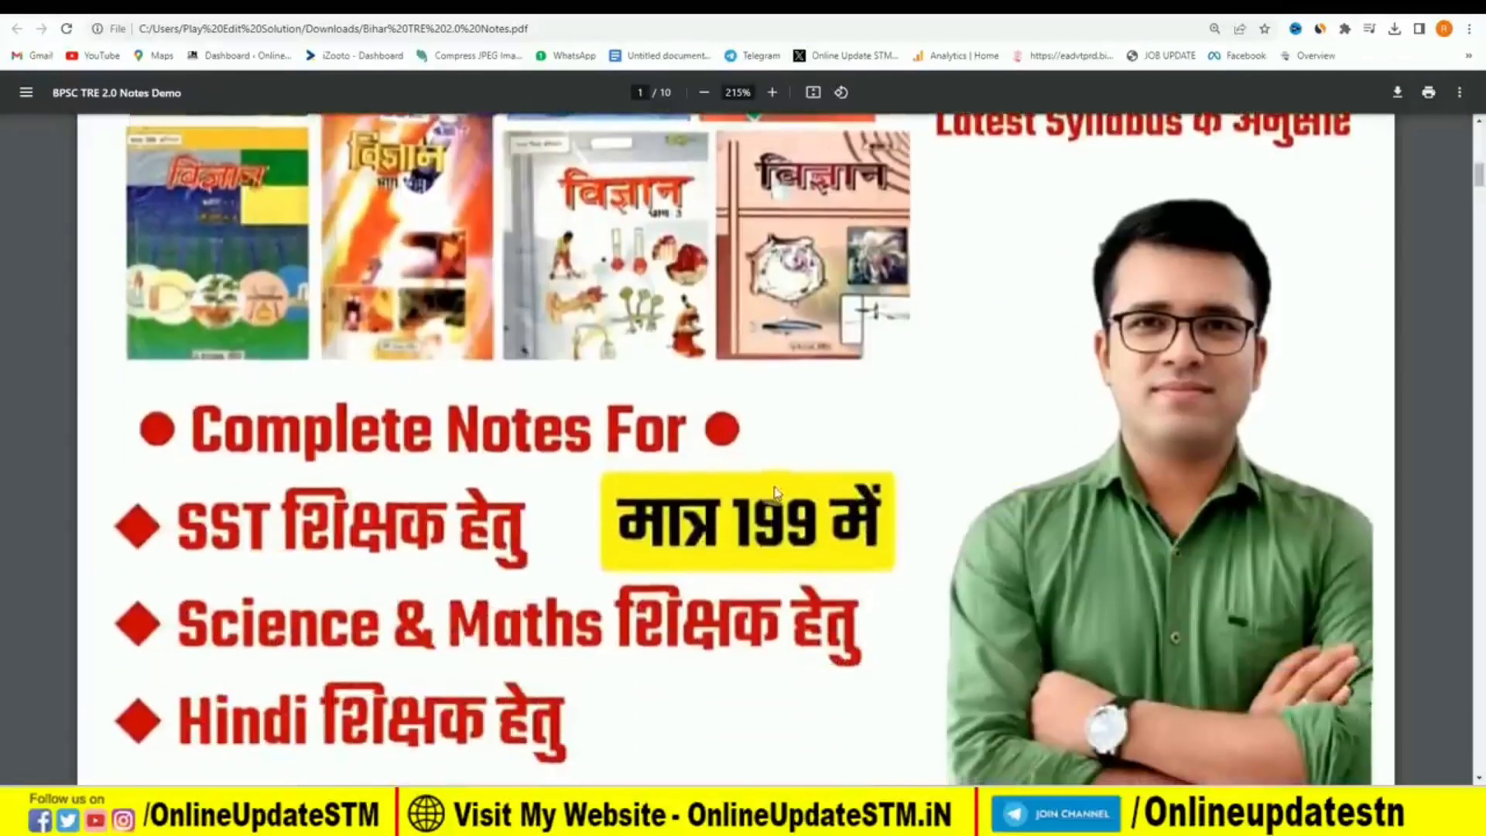
{"action": "scroll", "coordinate": [786, 481], "scroll_direction": "down", "scroll_amount": 20}
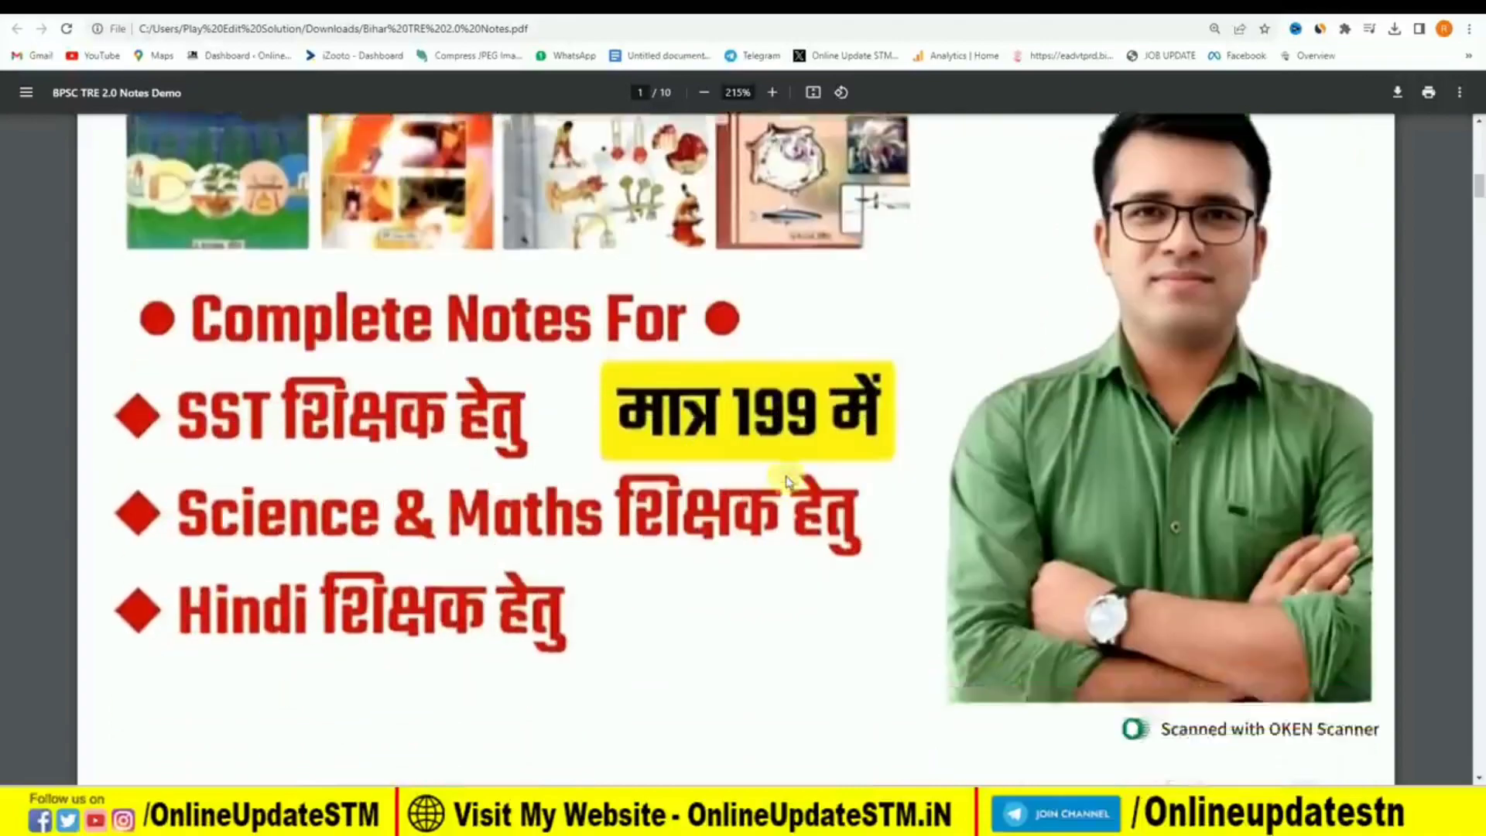
{"action": "scroll", "coordinate": [786, 481], "scroll_direction": "down", "scroll_amount": 12}
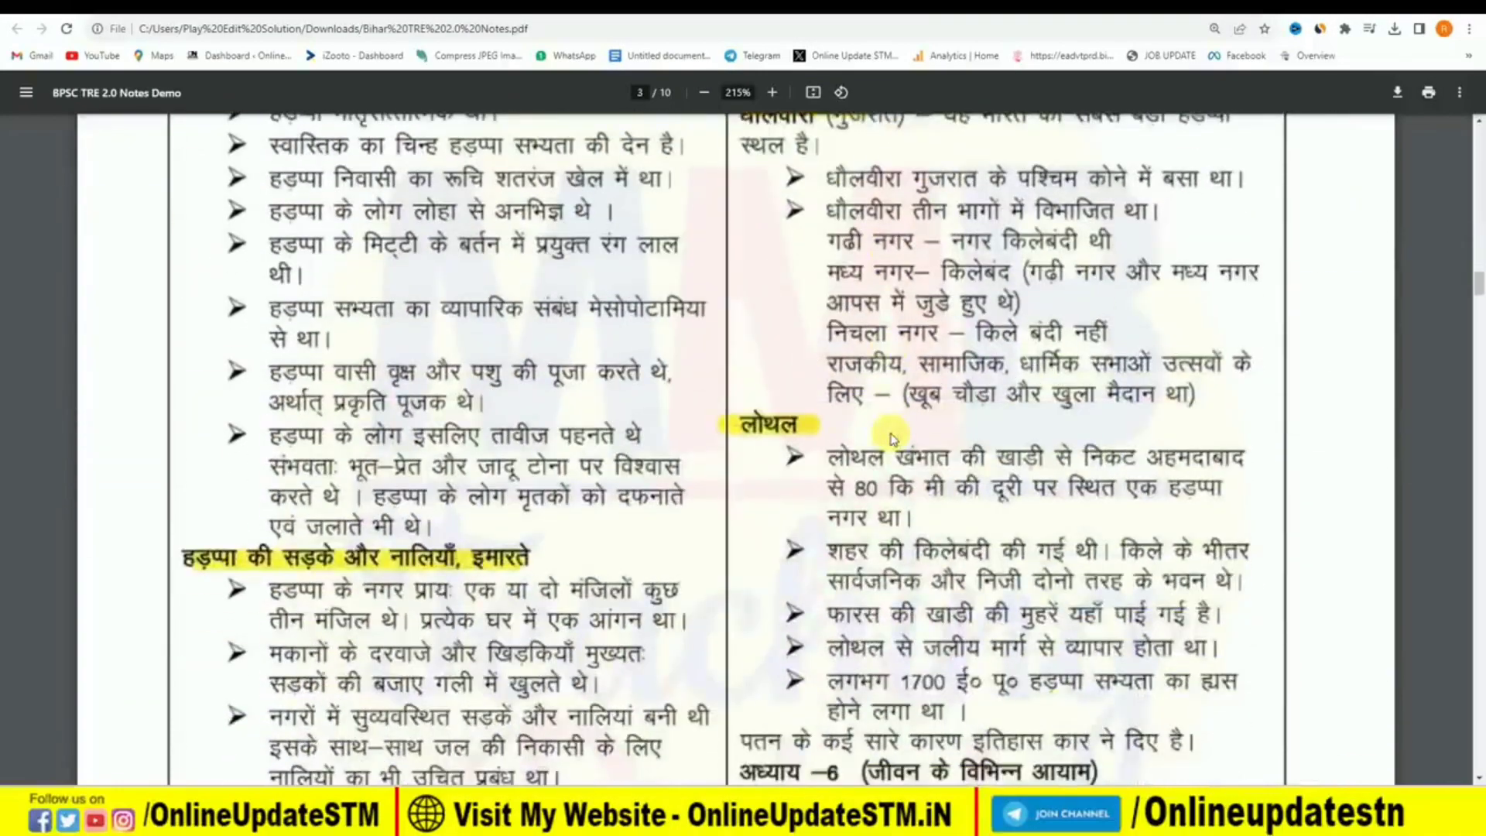
{"action": "scroll", "coordinate": [890, 439], "scroll_direction": "up", "scroll_amount": 15}
{"action": "scroll", "coordinate": [851, 439], "scroll_direction": "up", "scroll_amount": 10}
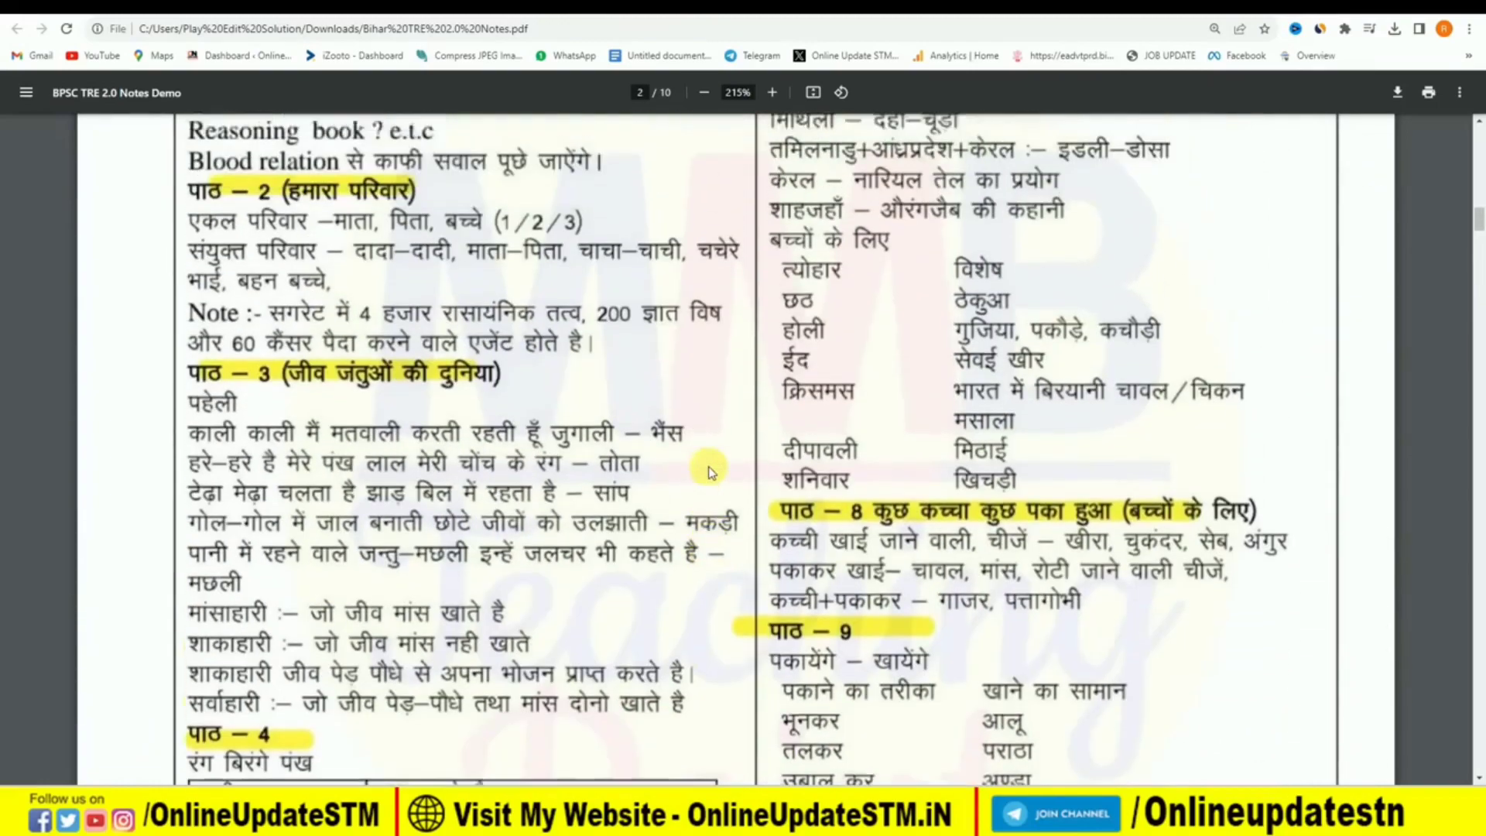
{"action": "scroll", "coordinate": [710, 473], "scroll_direction": "up", "scroll_amount": 7}
{"action": "scroll", "coordinate": [696, 495], "scroll_direction": "up", "scroll_amount": 20}
{"action": "scroll", "coordinate": [667, 505], "scroll_direction": "down", "scroll_amount": 7}
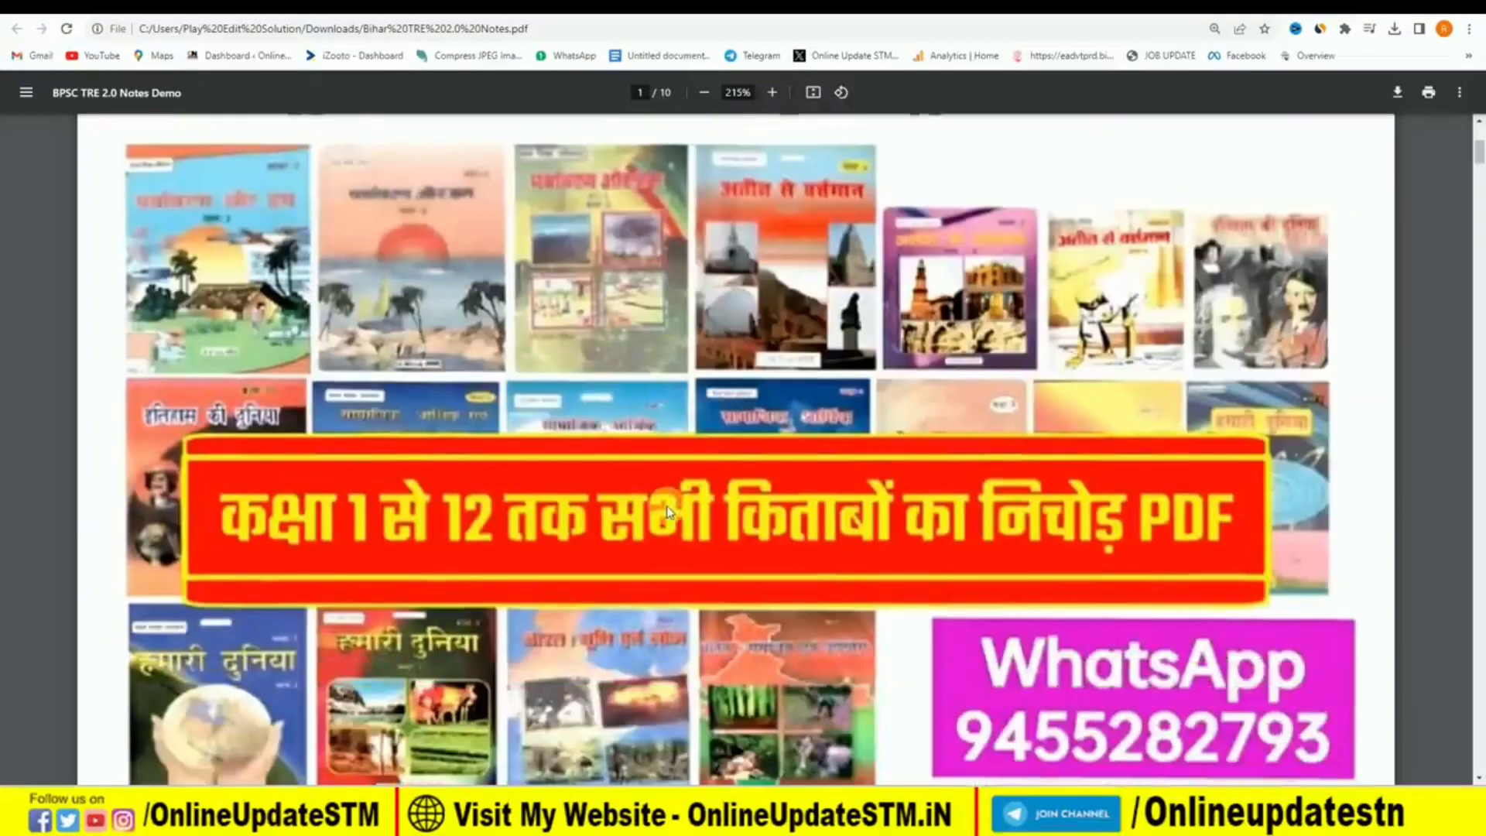
{"action": "scroll", "coordinate": [898, 570], "scroll_direction": "down", "scroll_amount": 6}
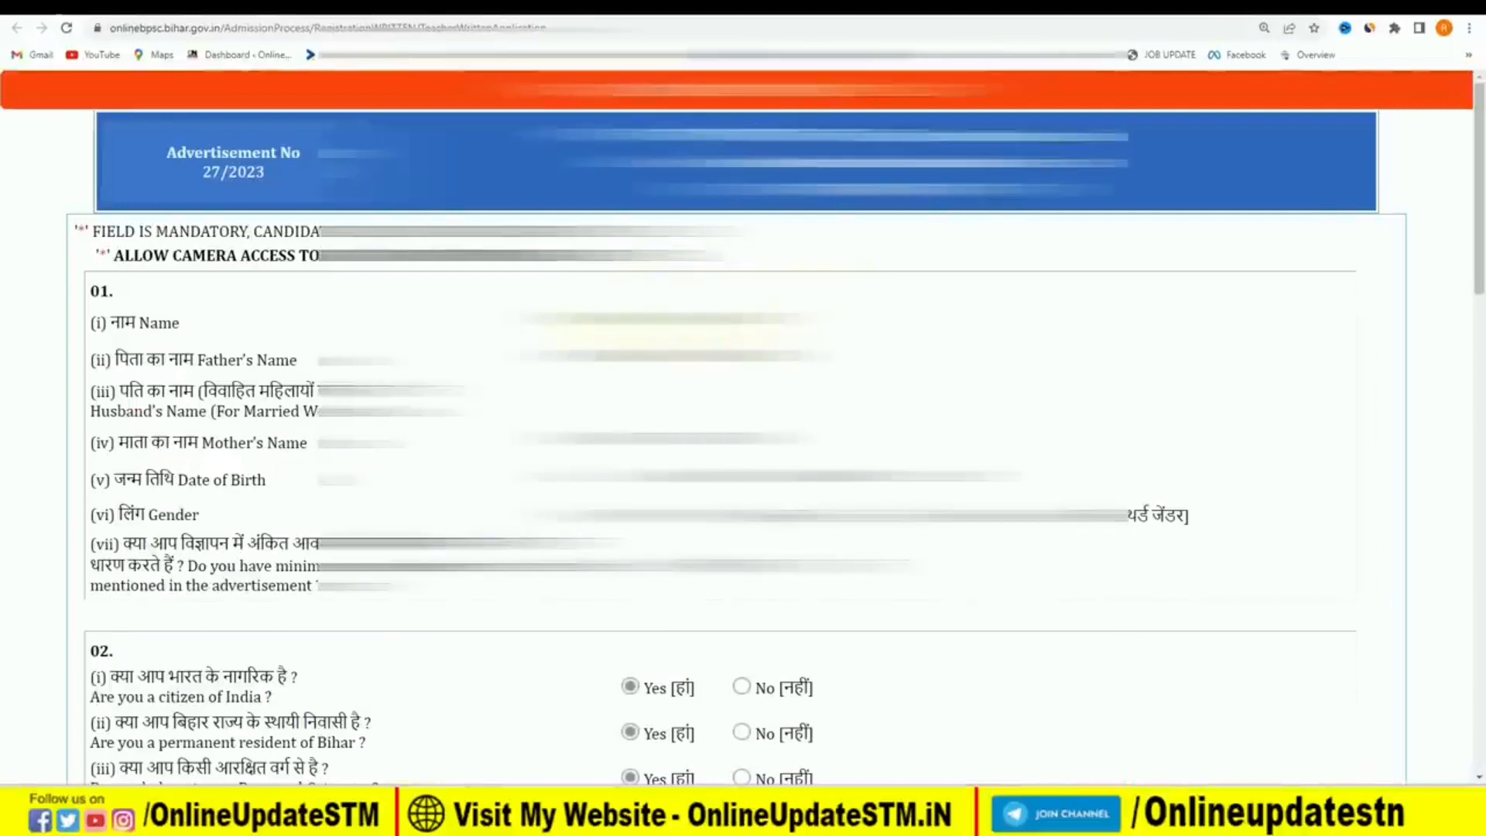
Review the personal, citizenship, category and disability details in the teacher application, and continue to the eligibility and qualification page.
{"action": "scroll", "coordinate": [743, 434], "scroll_direction": "down", "scroll_amount": 5}
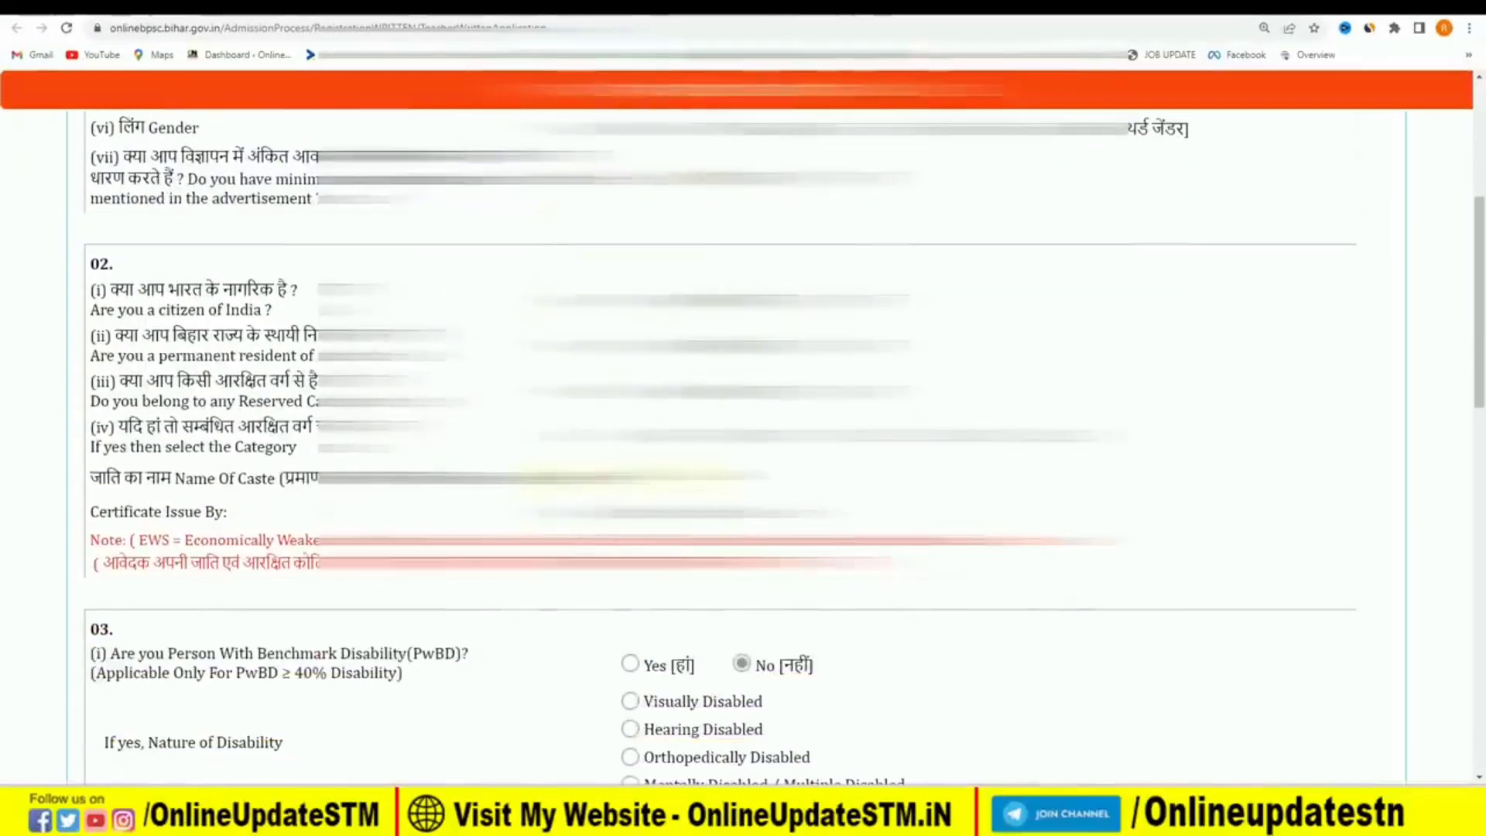
{"action": "scroll", "coordinate": [813, 447], "scroll_direction": "down", "scroll_amount": 7}
{"action": "scroll", "coordinate": [774, 462], "scroll_direction": "down", "scroll_amount": 10}
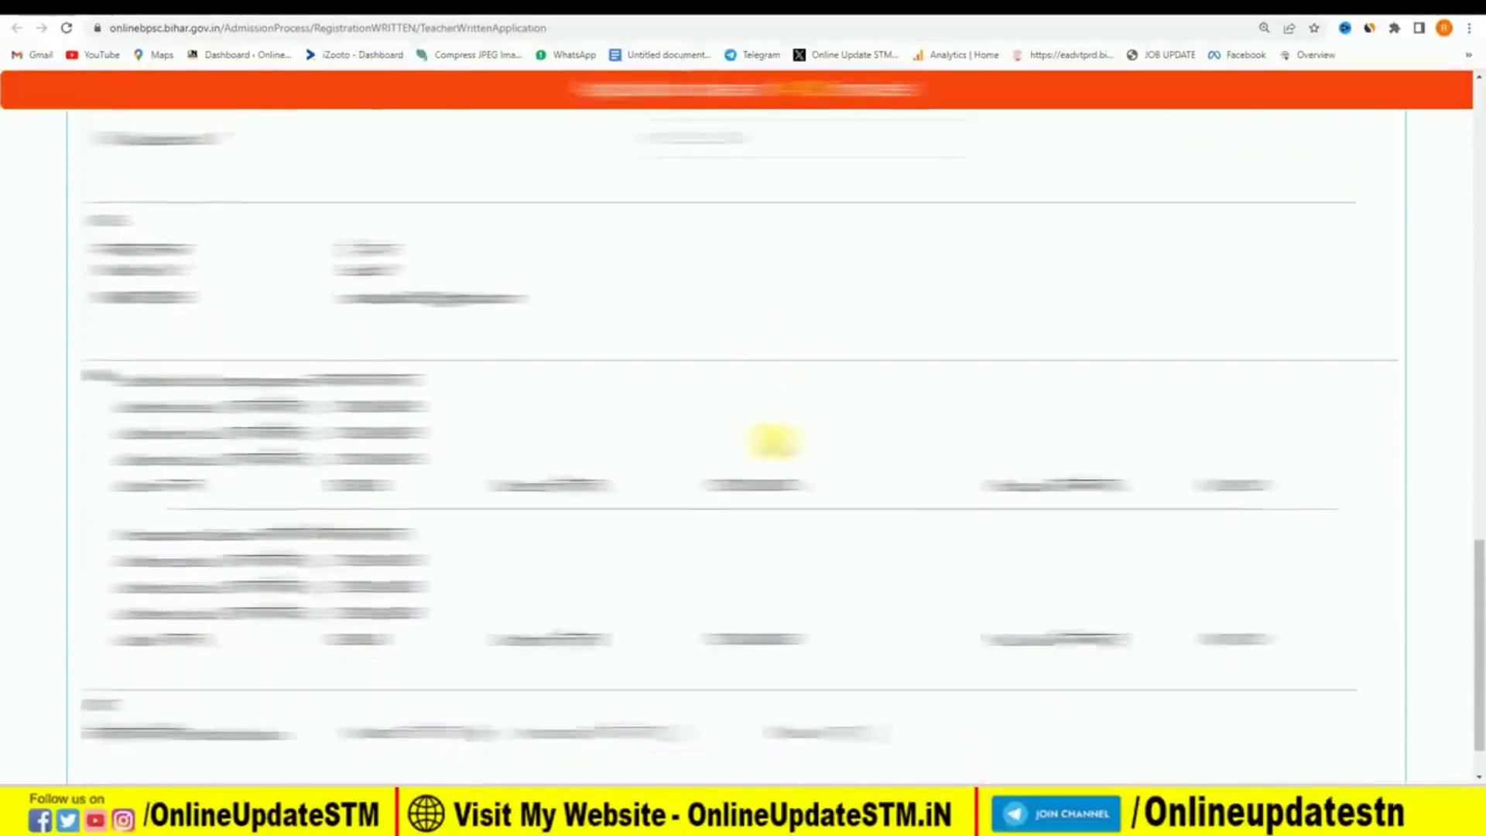
{"action": "scroll", "coordinate": [772, 435], "scroll_direction": "down", "scroll_amount": 2}
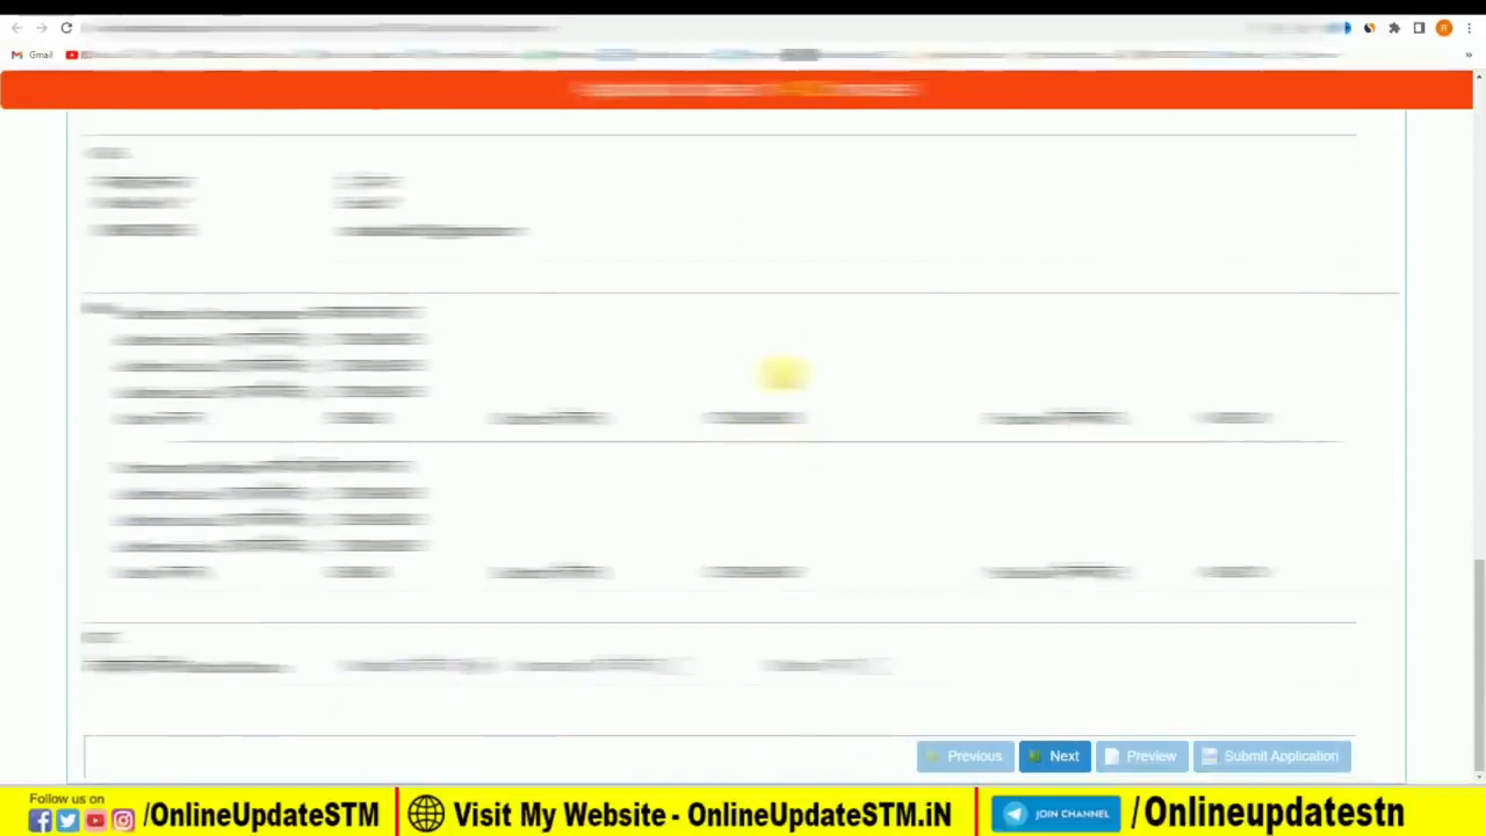
{"action": "left_click", "coordinate": [1055, 760]}
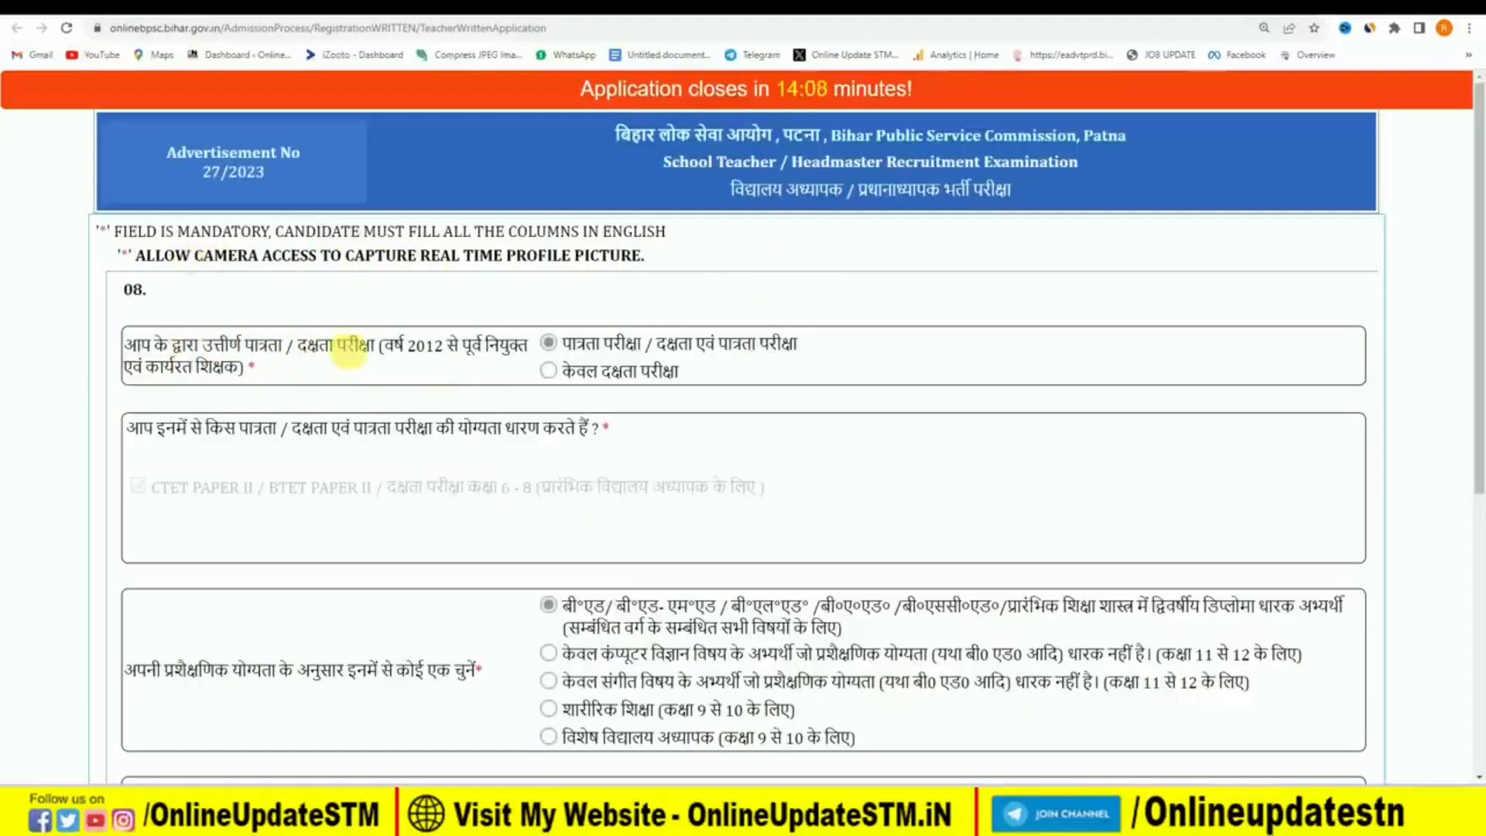
Set the Class 6-8 post qualification to स्नातक और प्रारंभिक शिक्षा में द्विवर्षीय डिप्लोमा and look over its marks fields.
{"action": "scroll", "coordinate": [299, 341], "scroll_direction": "down", "scroll_amount": 2}
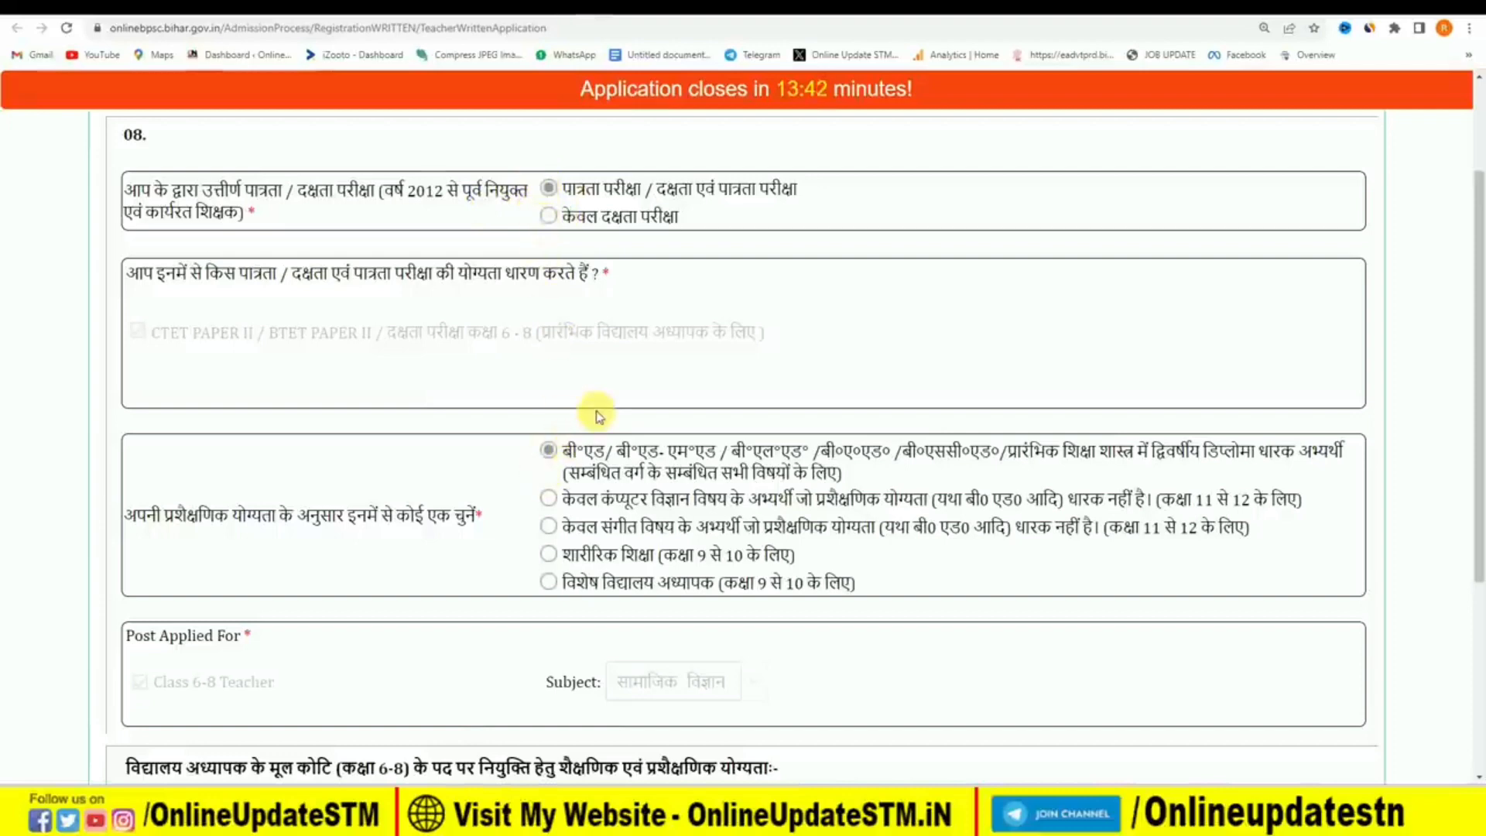
{"action": "scroll", "coordinate": [594, 414], "scroll_direction": "down", "scroll_amount": 1}
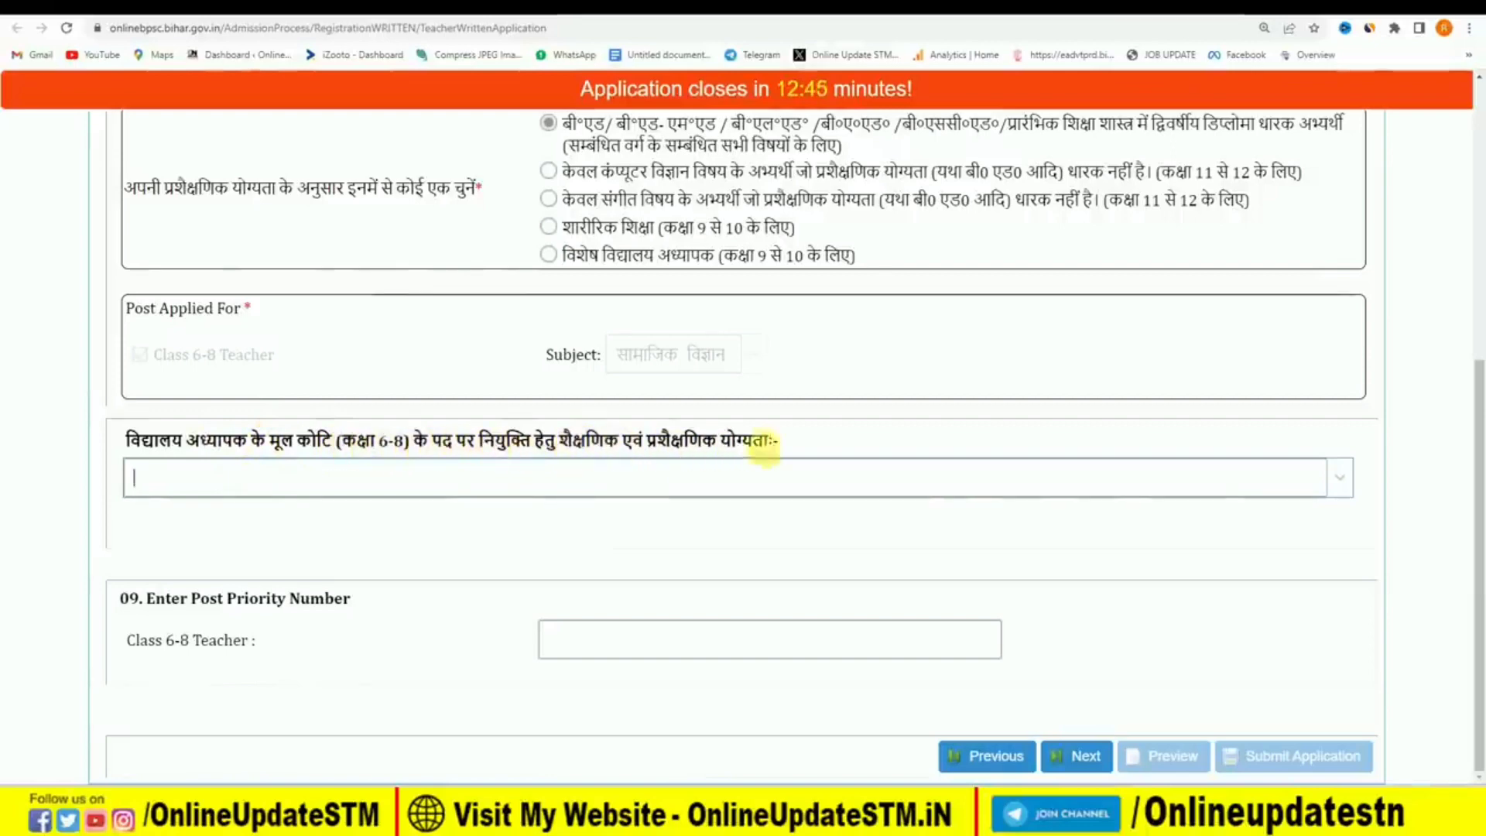
{"action": "left_click", "coordinate": [1348, 484]}
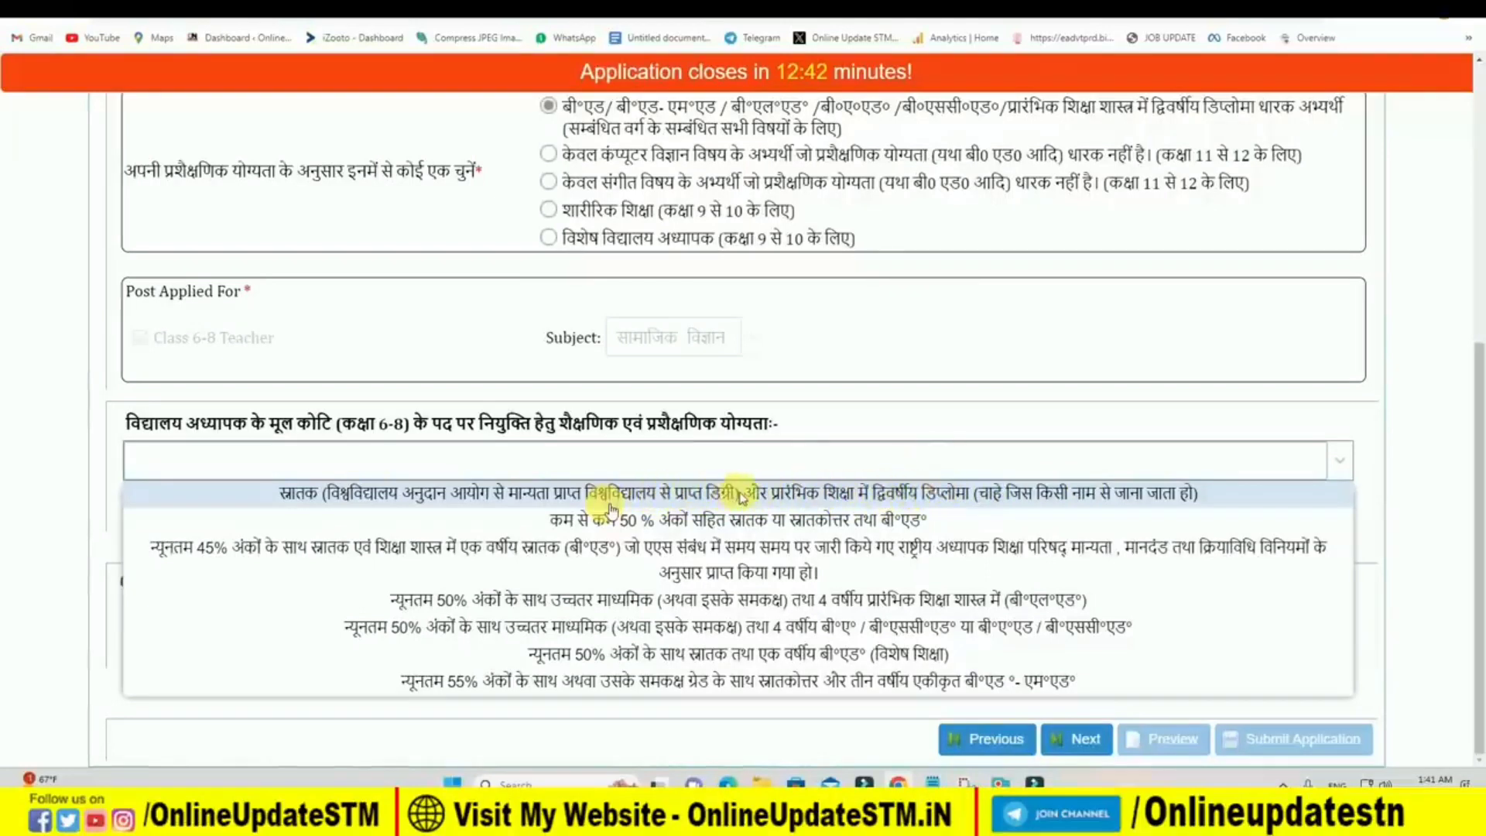
{"action": "left_click", "coordinate": [738, 496]}
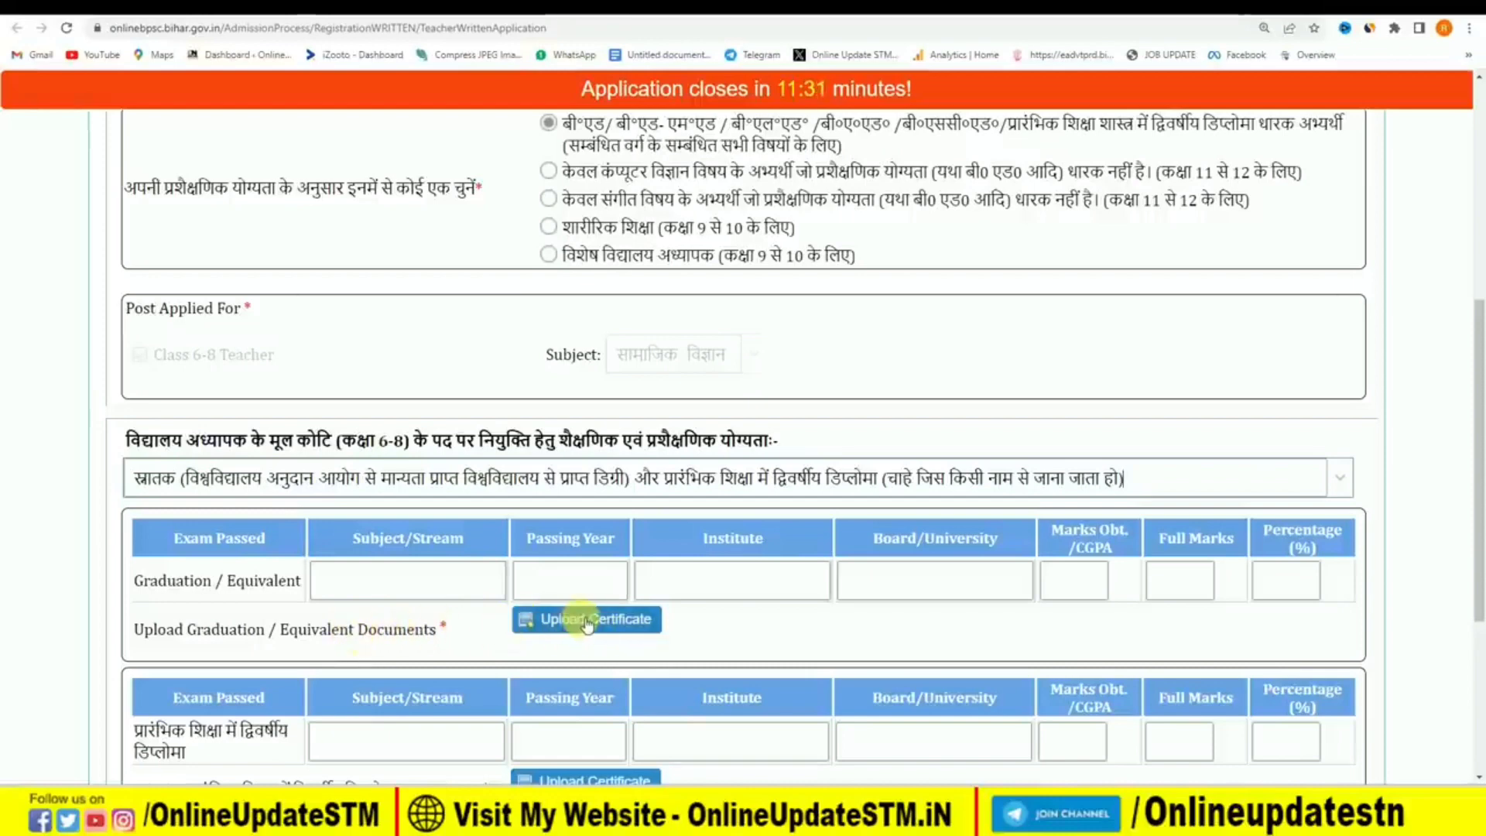
{"action": "scroll", "coordinate": [621, 624], "scroll_direction": "down", "scroll_amount": 1}
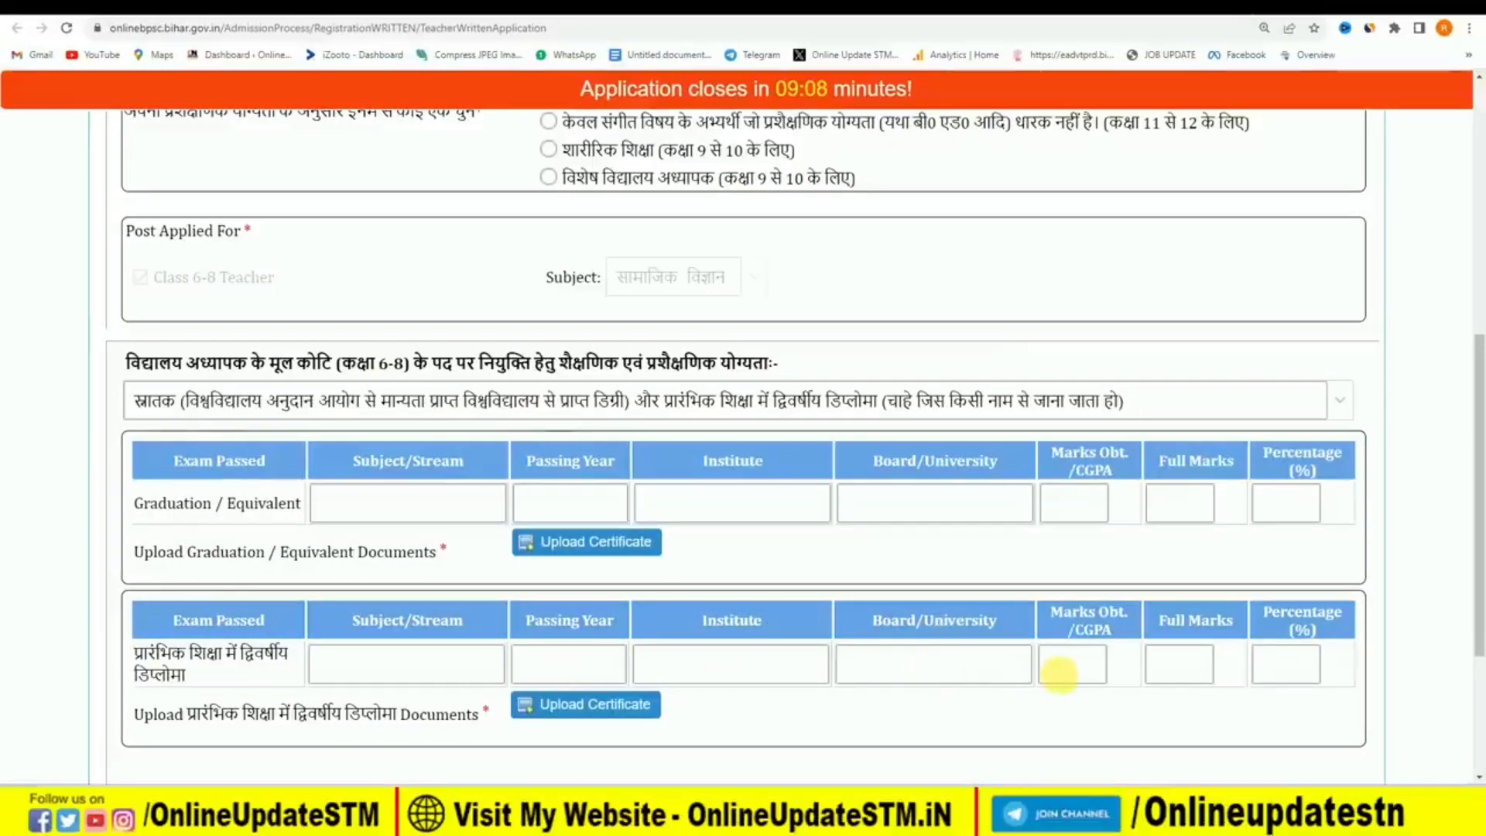
{"action": "left_click", "coordinate": [1183, 664]}
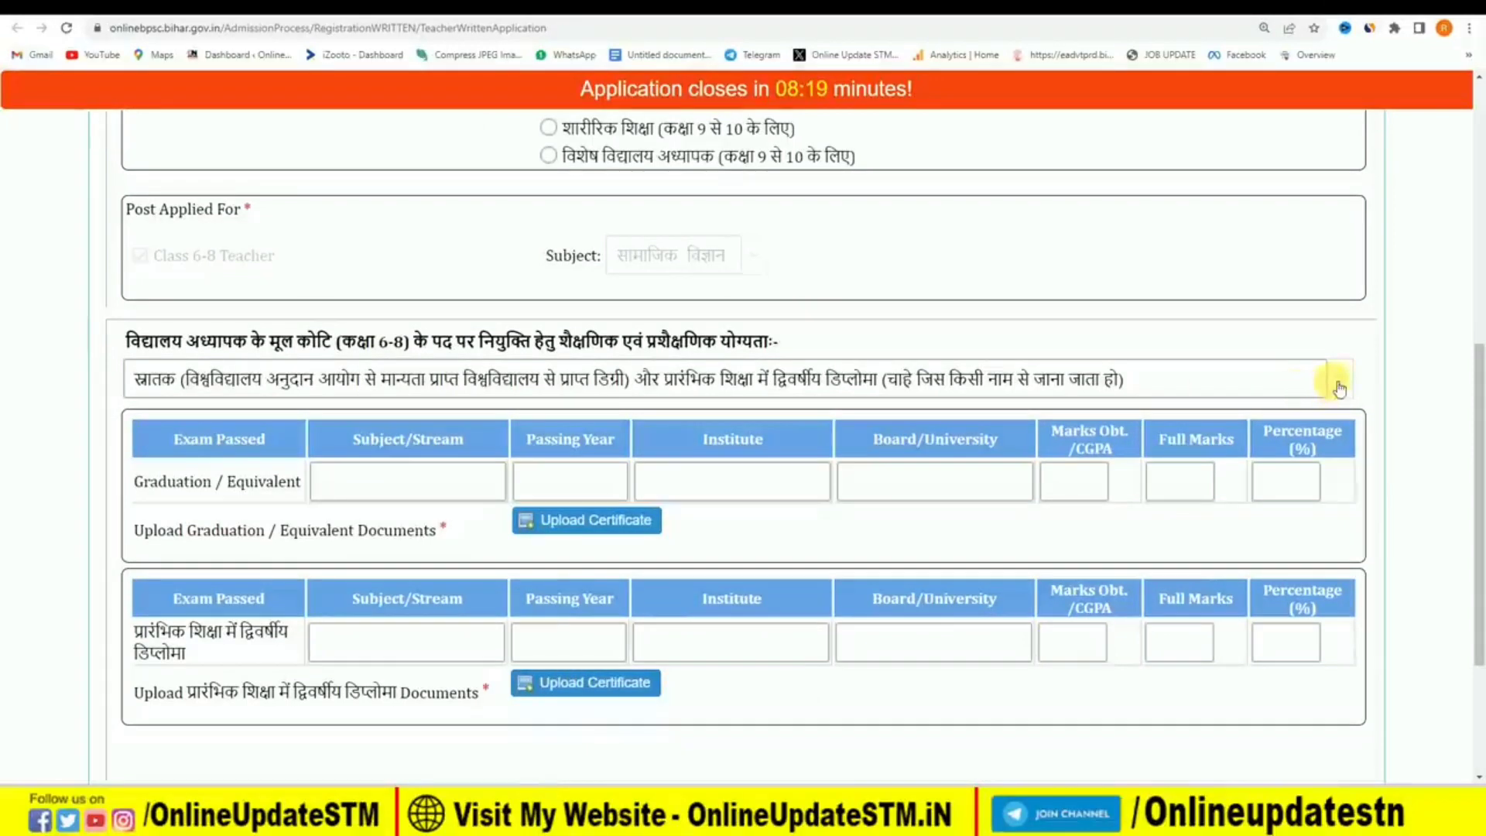
Try the Class 6-8 qualification option for 50% उच्चतर माध्यमिक with 4 वर्षीय प्रारंभिक शिक्षा शास्त्र (बी°एल°एड°) and check its exam rows.
{"action": "left_click", "coordinate": [1337, 378]}
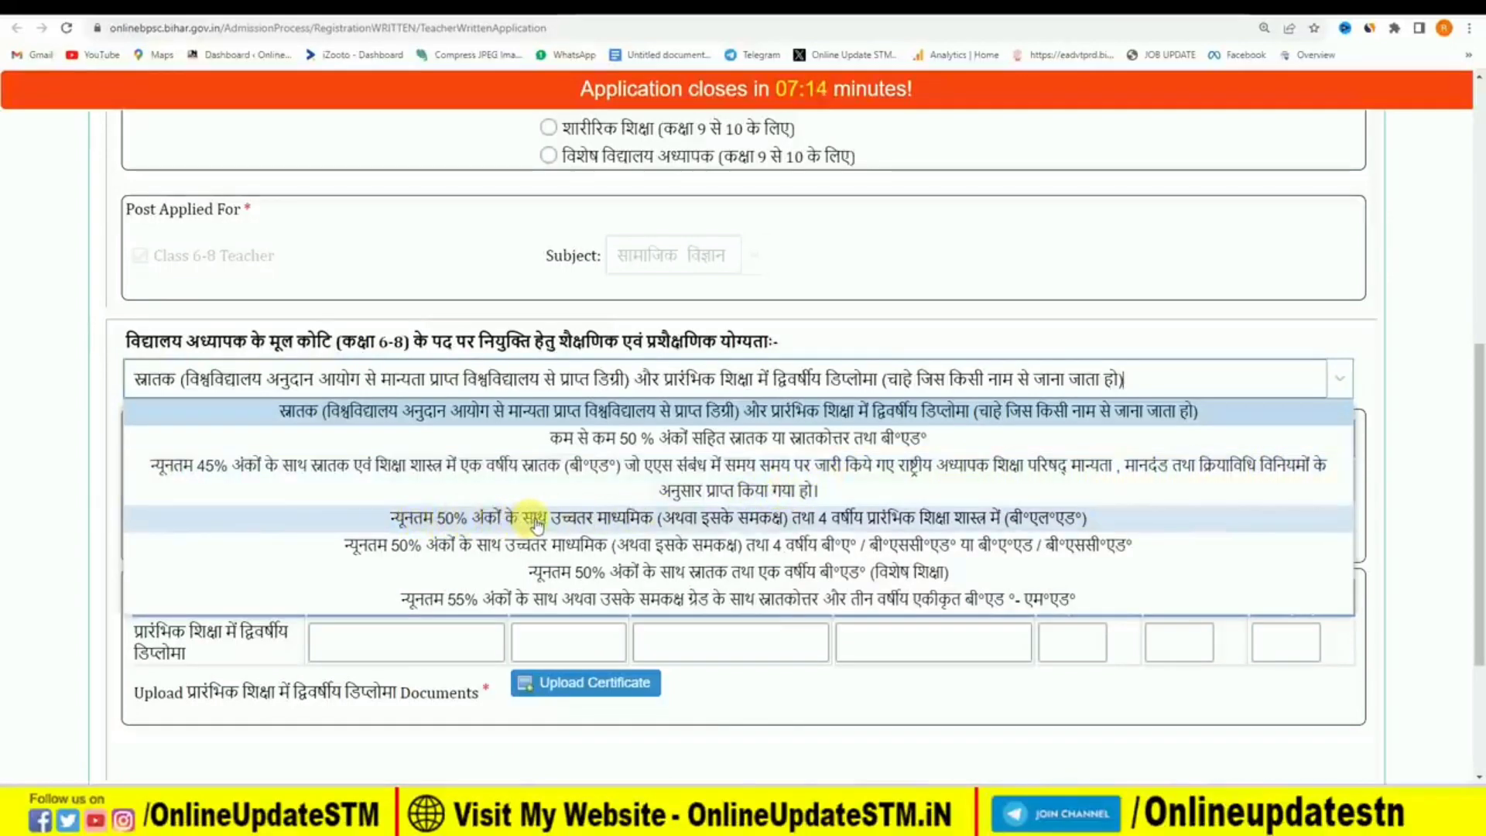
{"action": "left_click", "coordinate": [617, 517]}
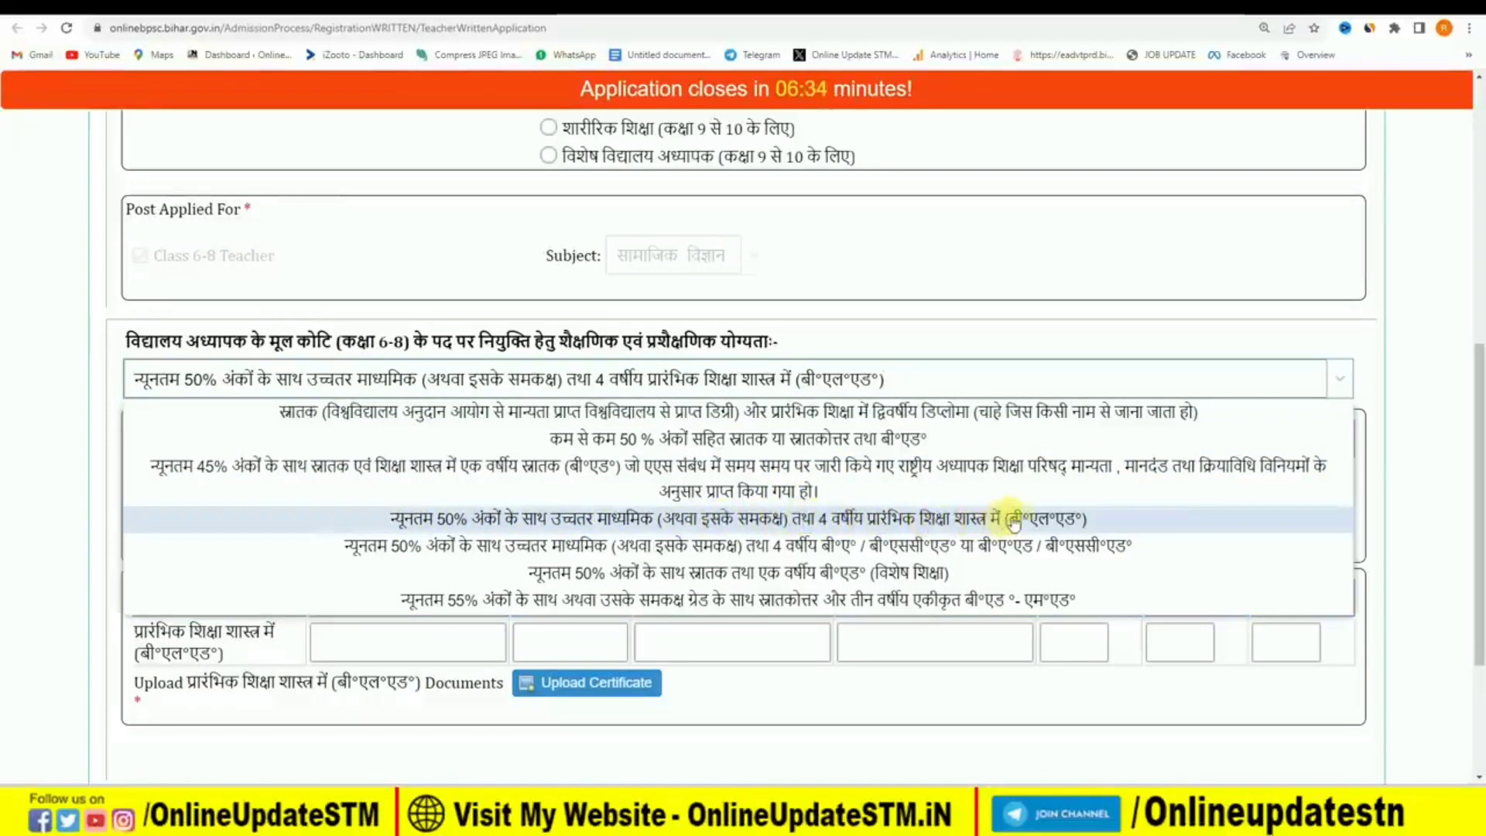
{"action": "left_click", "coordinate": [827, 518]}
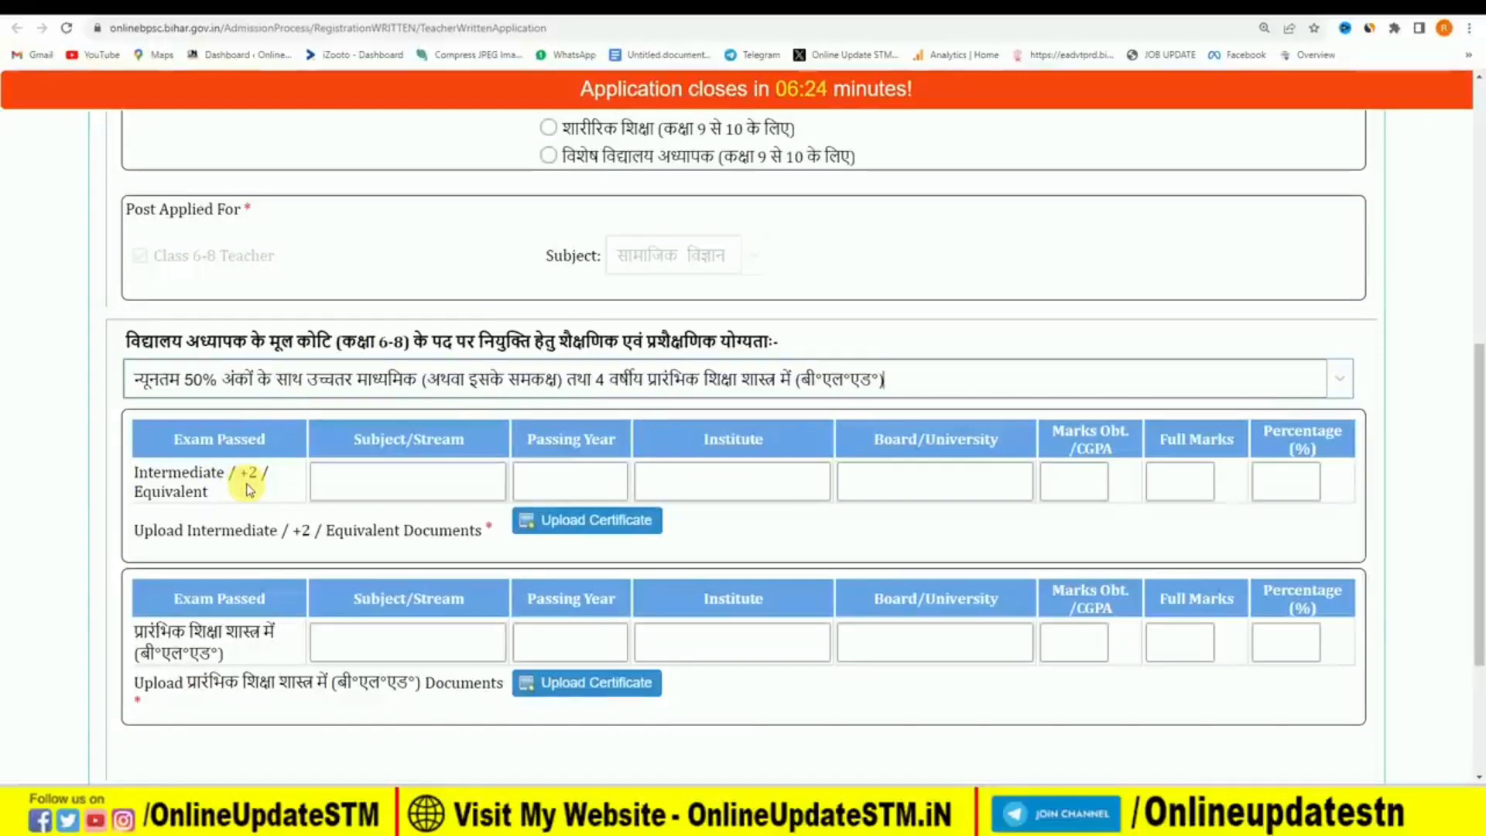
{"action": "left_click", "coordinate": [1340, 380]}
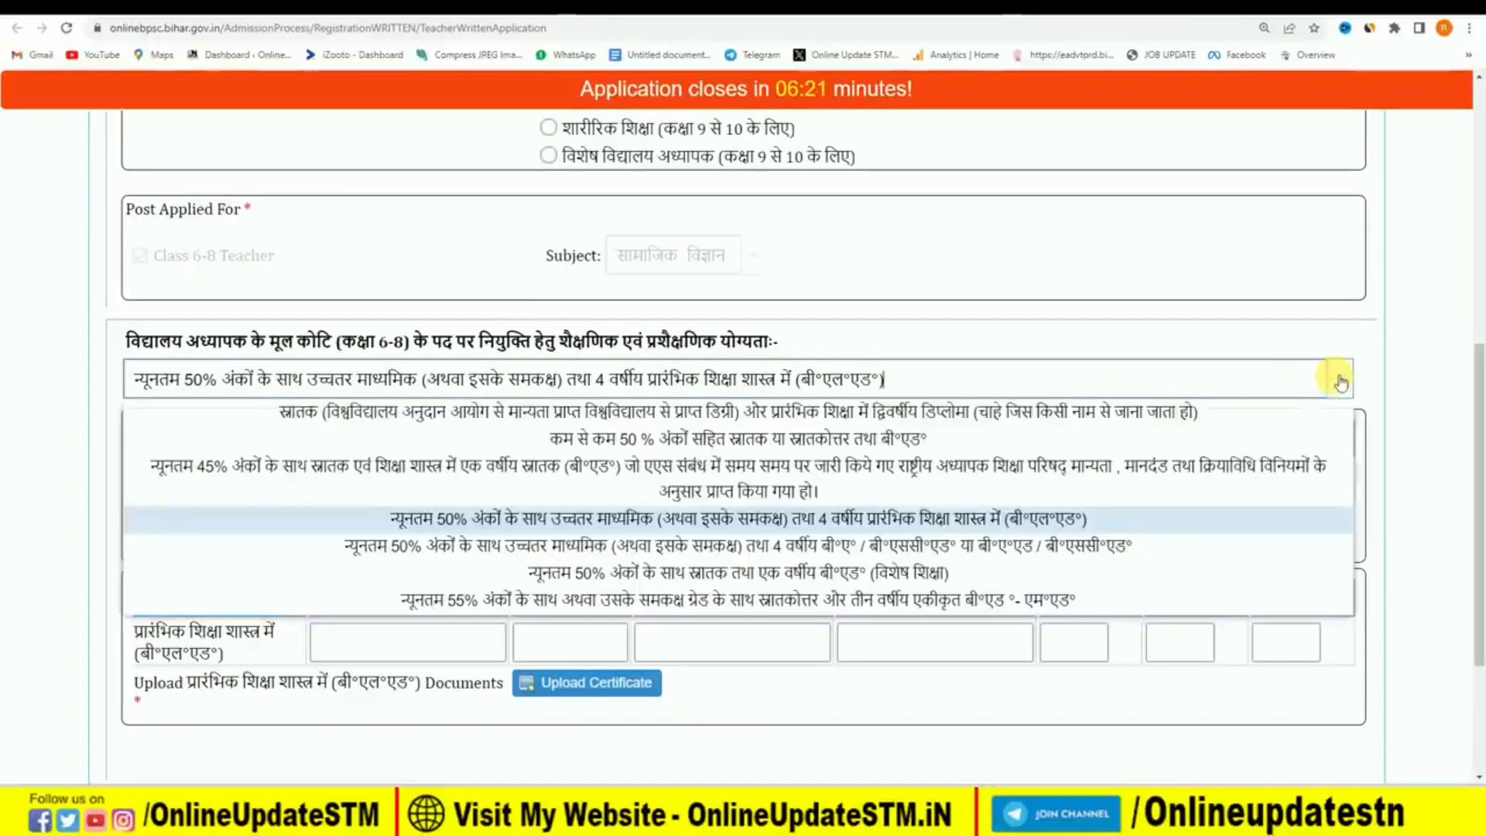
{"action": "left_click", "coordinate": [650, 524]}
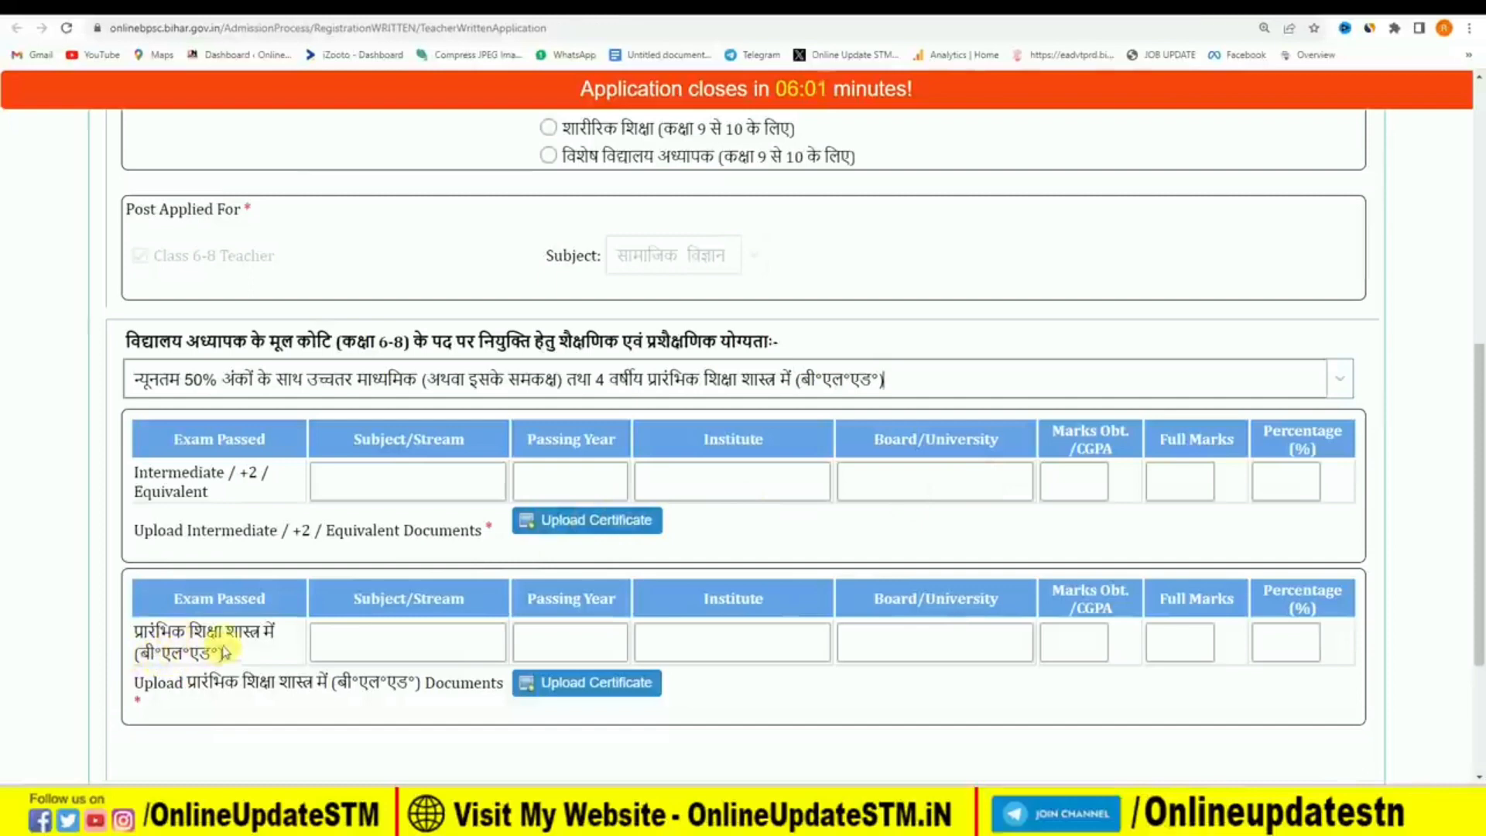
Choose the स्नातक with द्विवर्षीय डिप्लोमा qualification again, check the post priority section, and view the other qualification options without changing the choice.
{"action": "left_click", "coordinate": [1339, 379]}
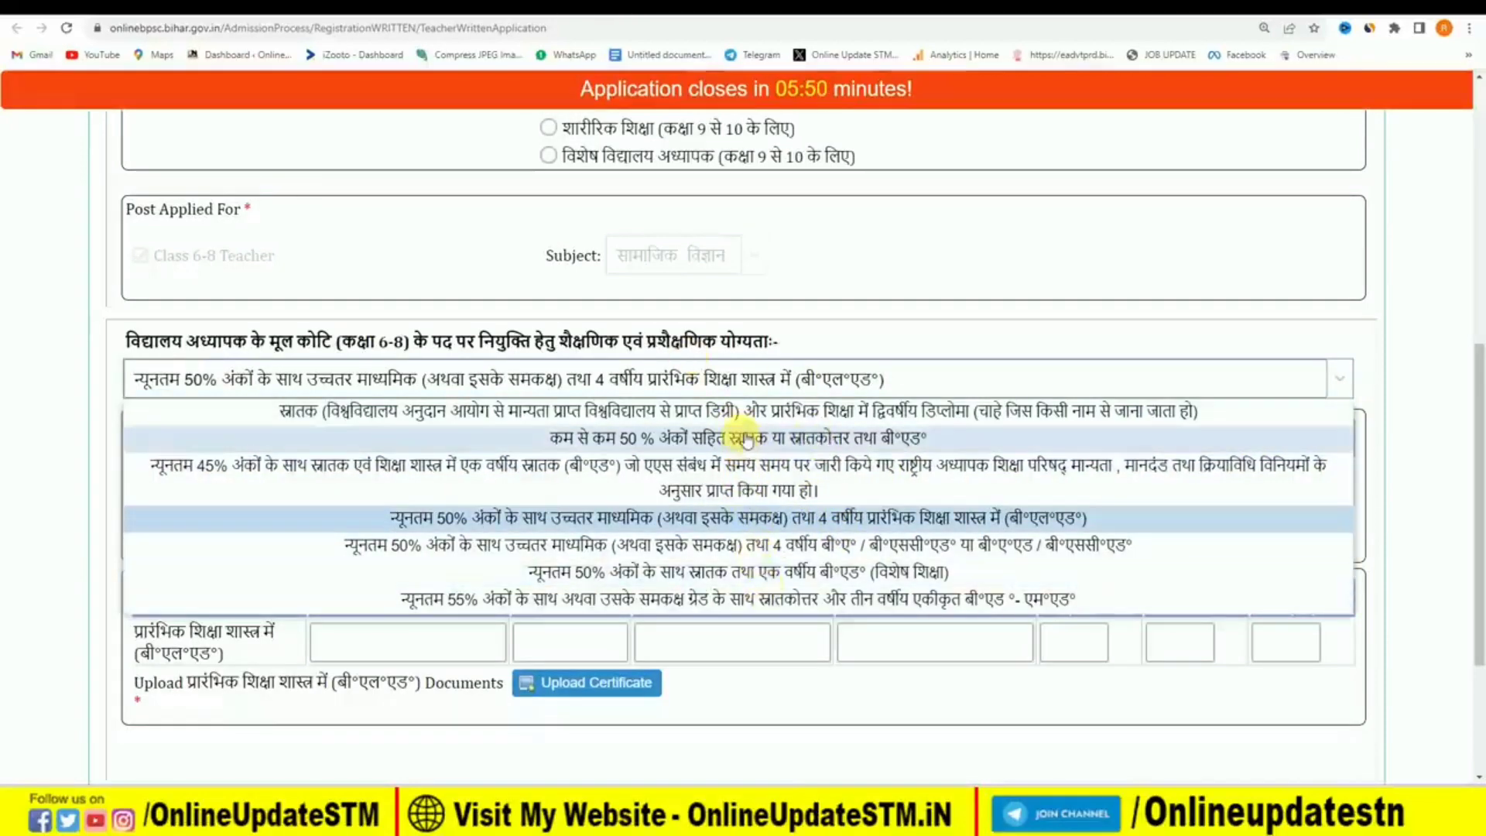
{"action": "left_click", "coordinate": [705, 411]}
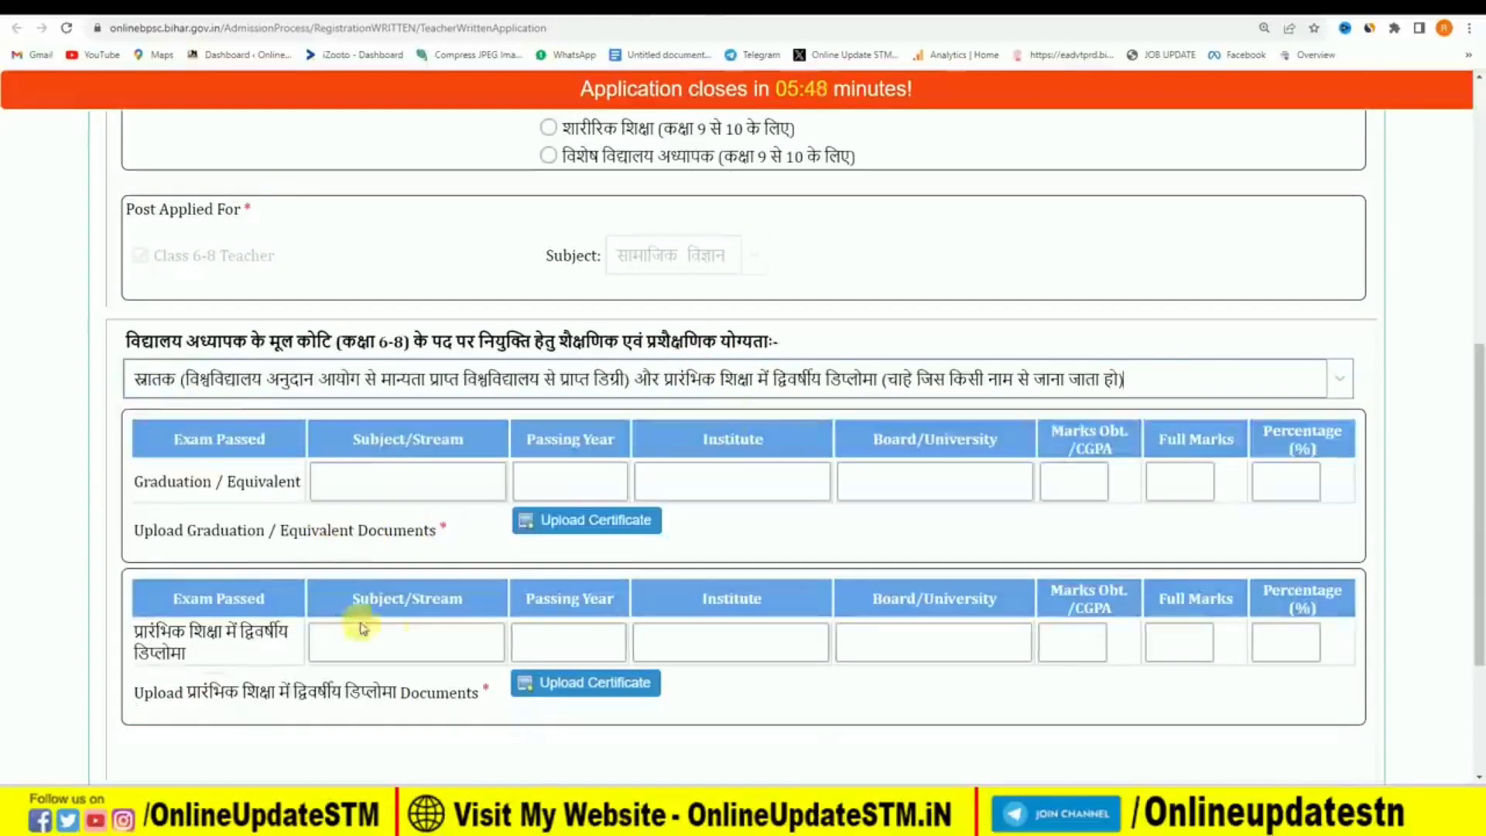
{"action": "scroll", "coordinate": [573, 643], "scroll_direction": "down", "scroll_amount": 3}
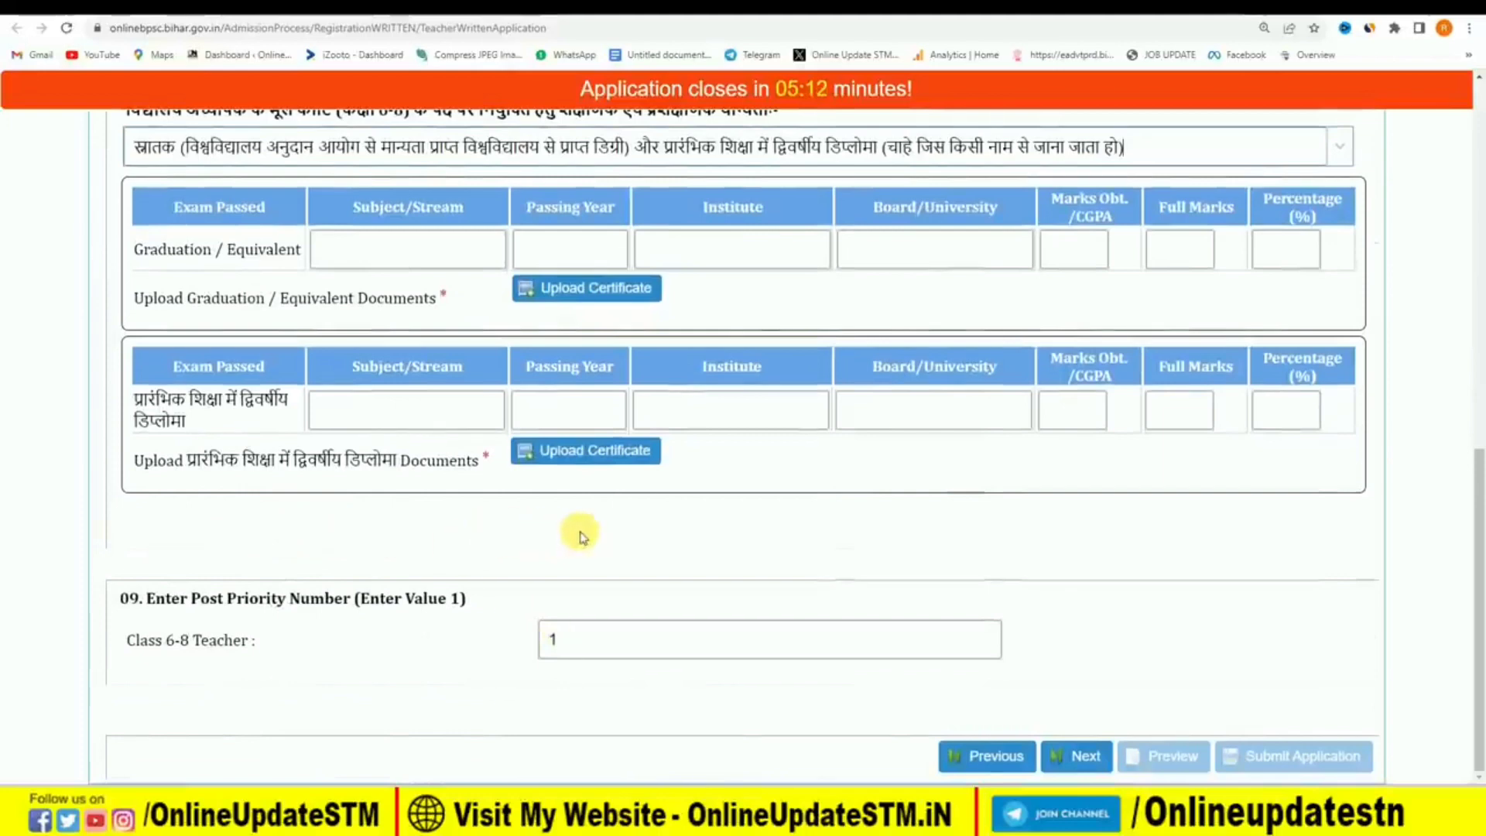
{"action": "scroll", "coordinate": [575, 533], "scroll_direction": "up", "scroll_amount": 1}
{"action": "scroll", "coordinate": [576, 531], "scroll_direction": "up", "scroll_amount": 1}
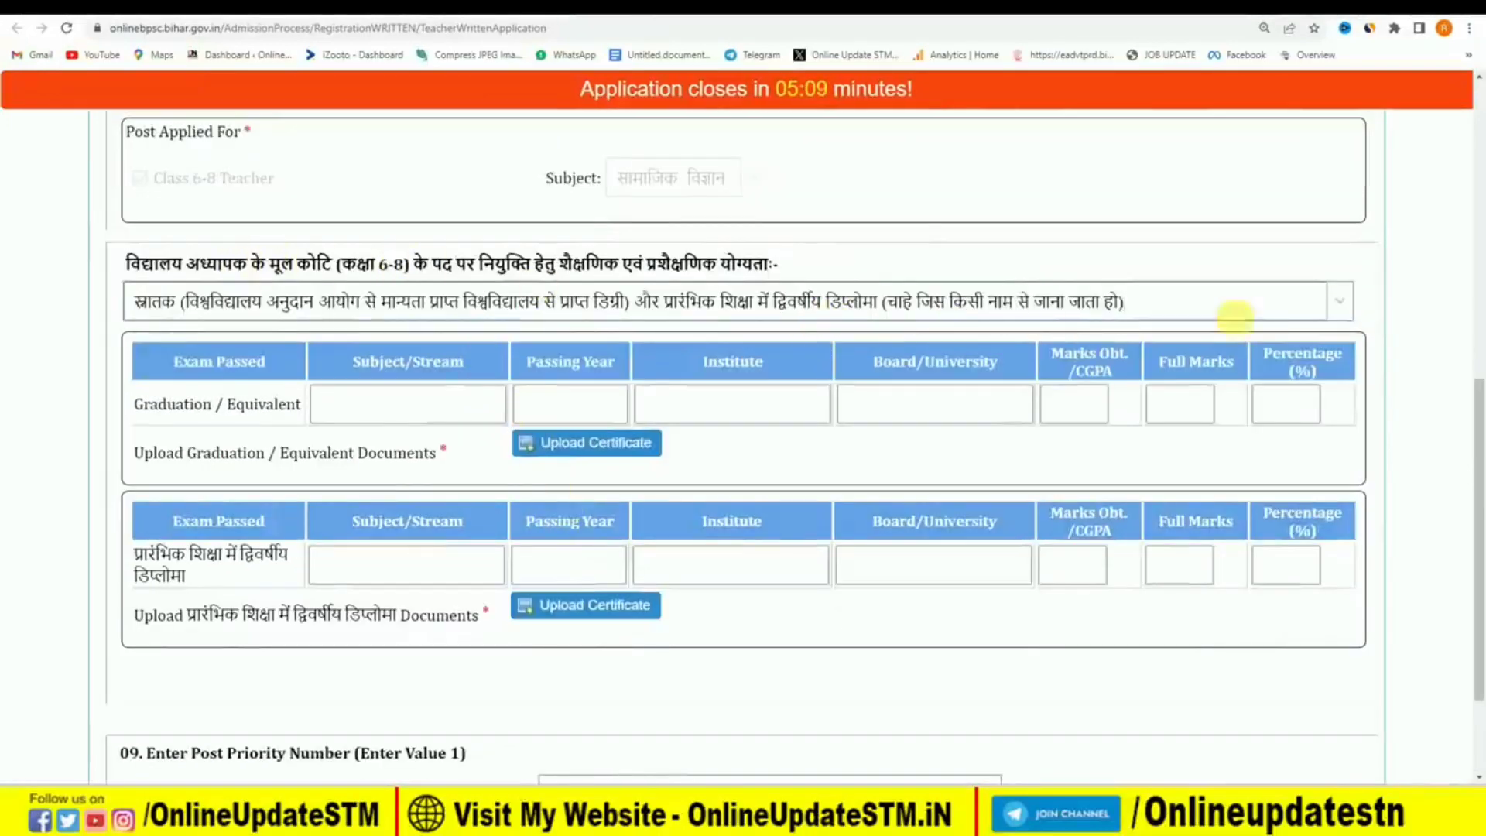
{"action": "left_click", "coordinate": [1353, 308]}
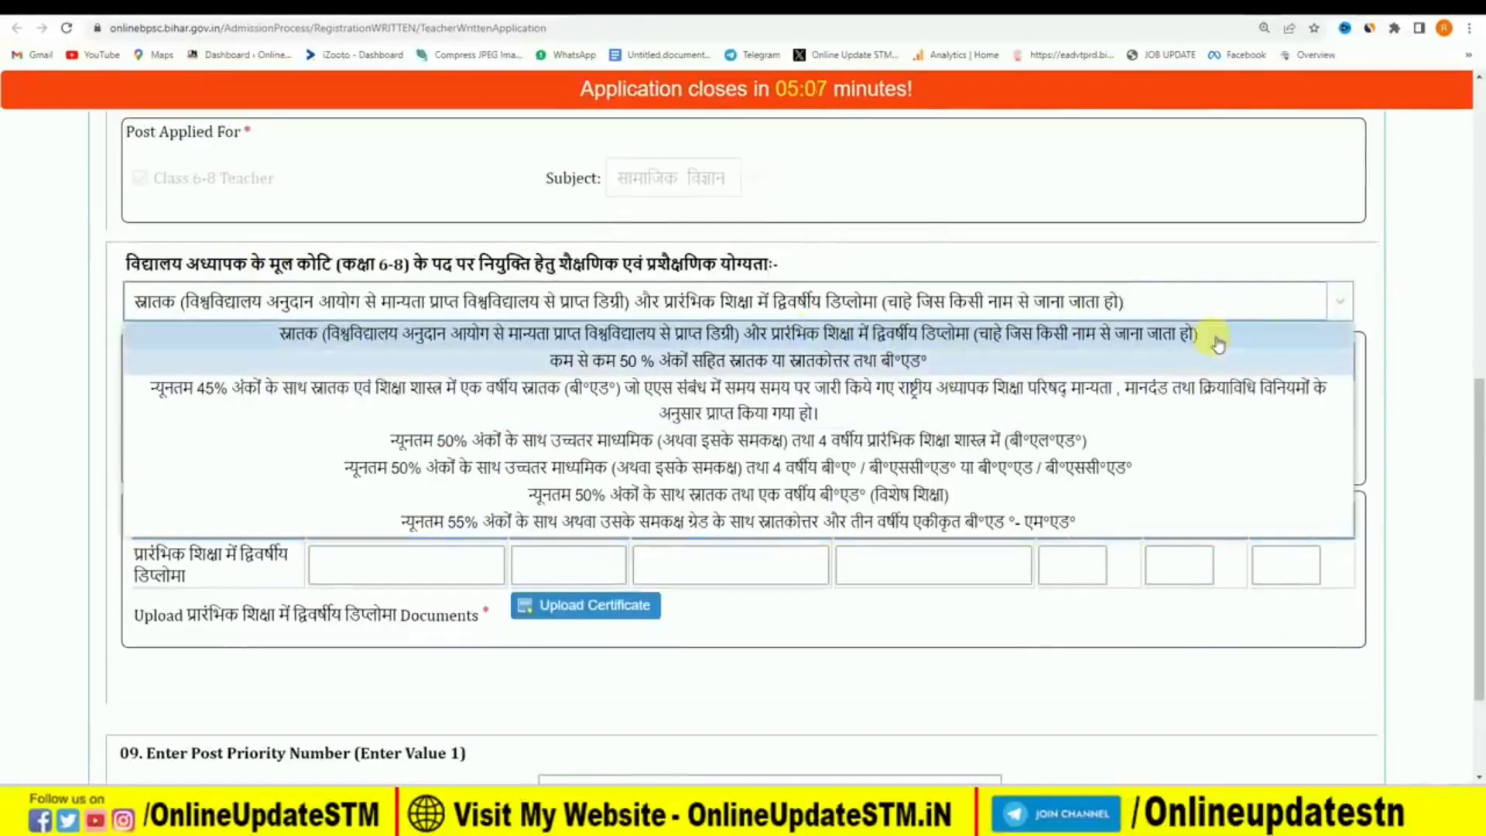
{"action": "left_click", "coordinate": [1380, 288]}
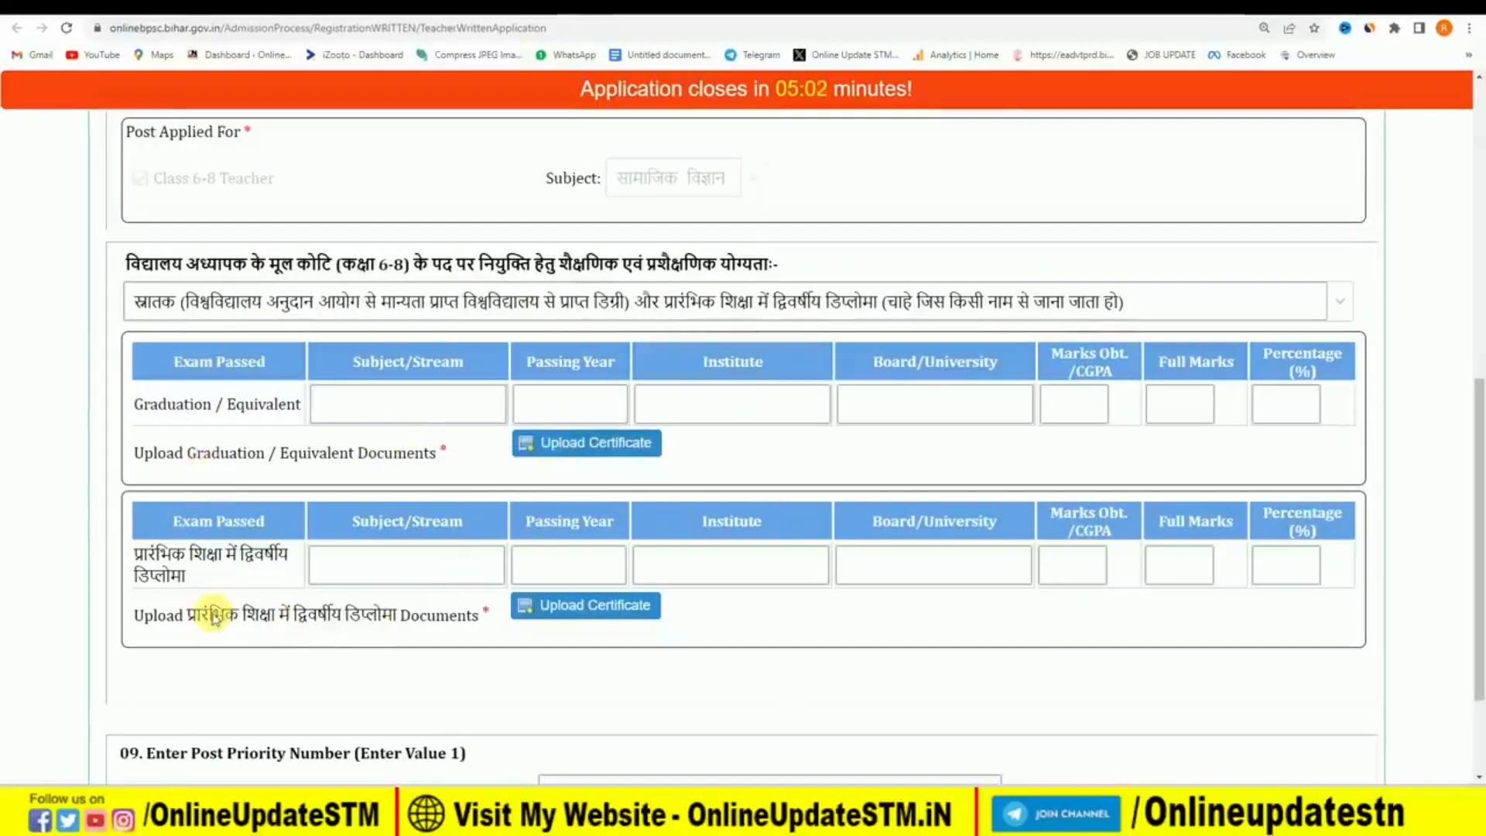
Look over the Class 6-8 qualification rows, their certificate upload fields and the post priority number section.
{"action": "scroll", "coordinate": [282, 570], "scroll_direction": "down", "scroll_amount": 1}
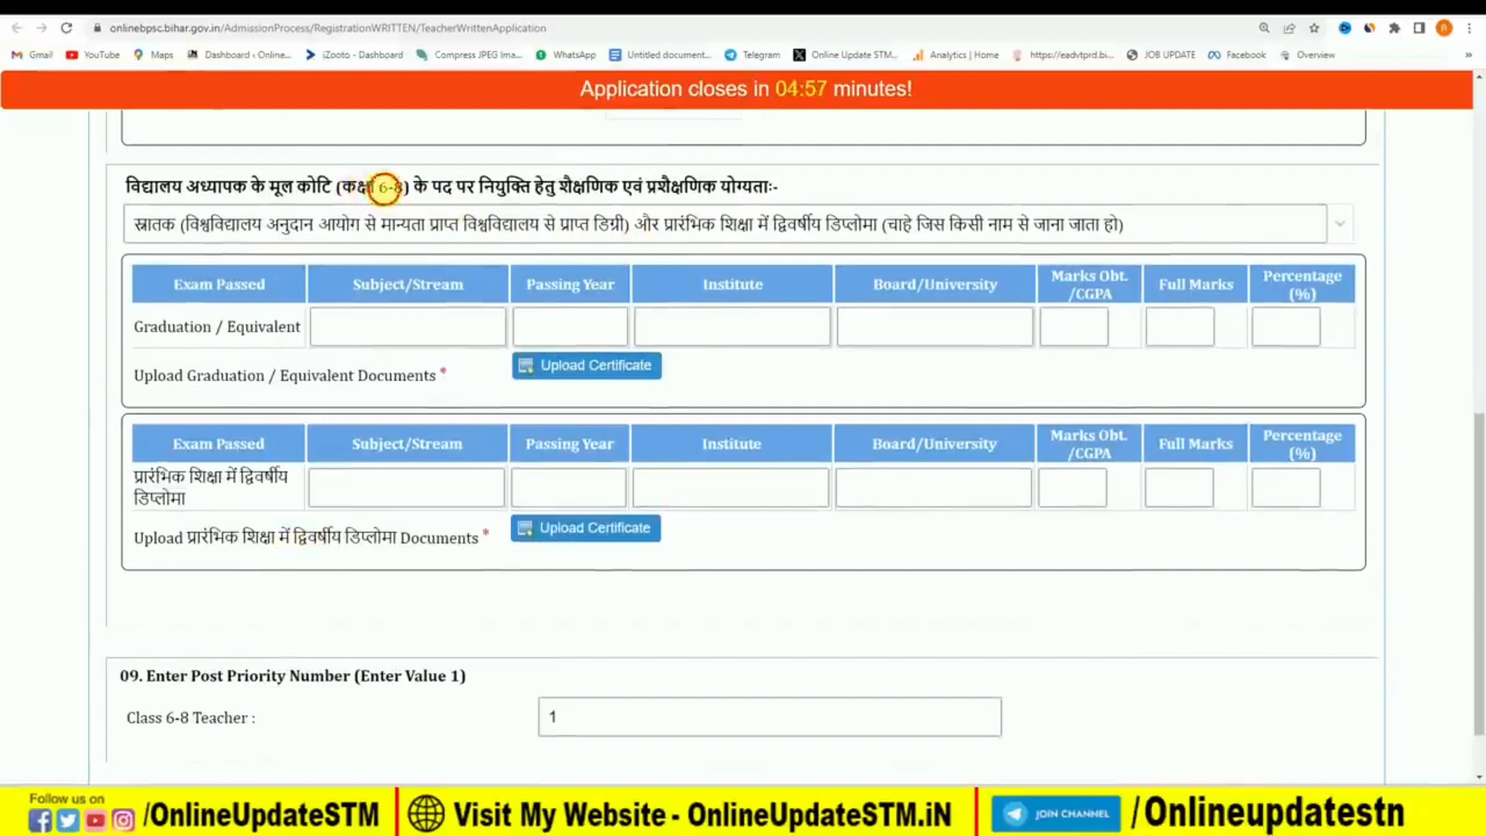
{"action": "left_click", "coordinate": [397, 189]}
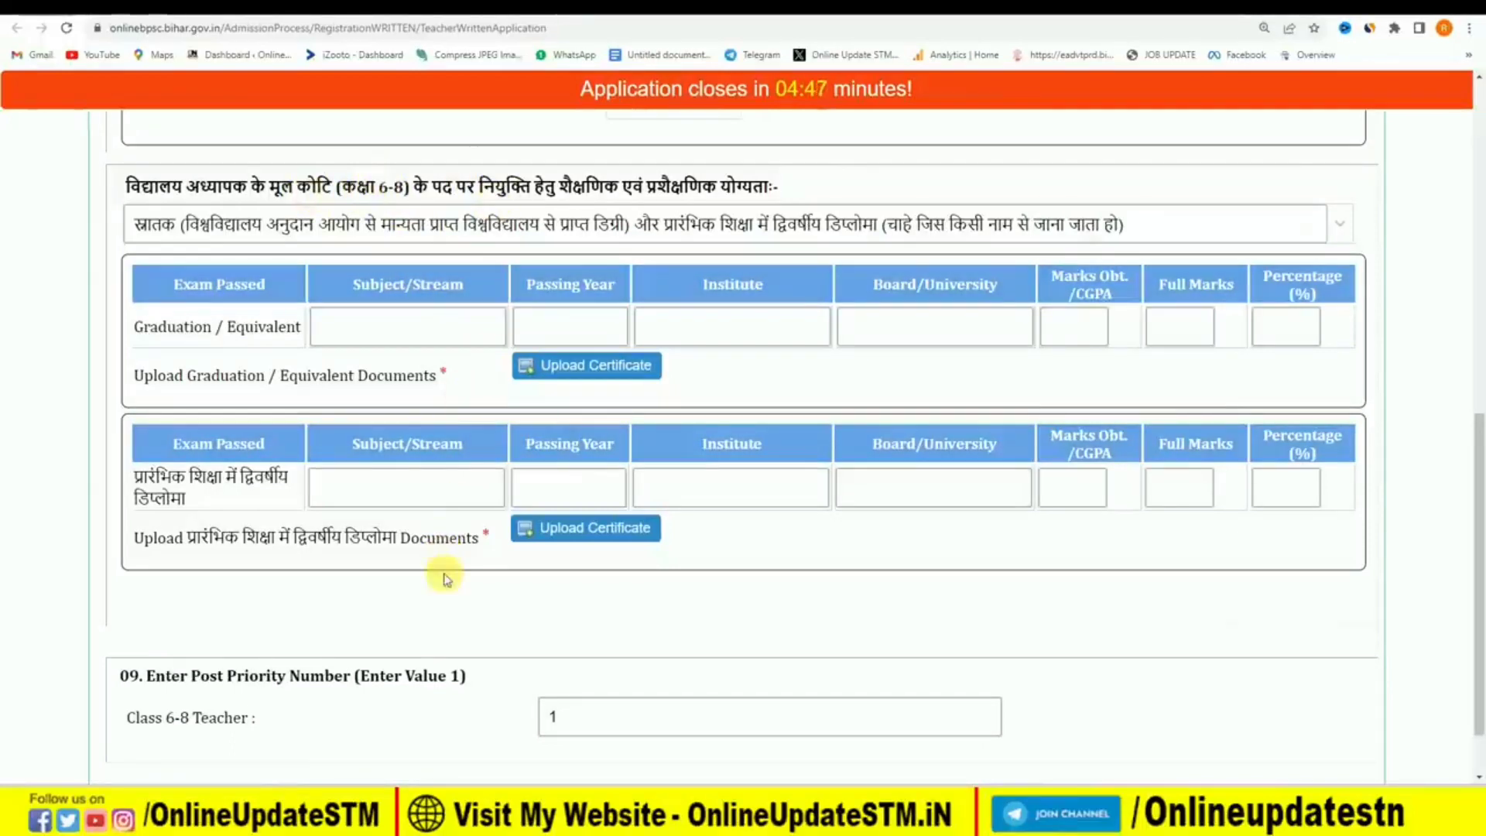
{"action": "scroll", "coordinate": [387, 519], "scroll_direction": "down", "scroll_amount": 1}
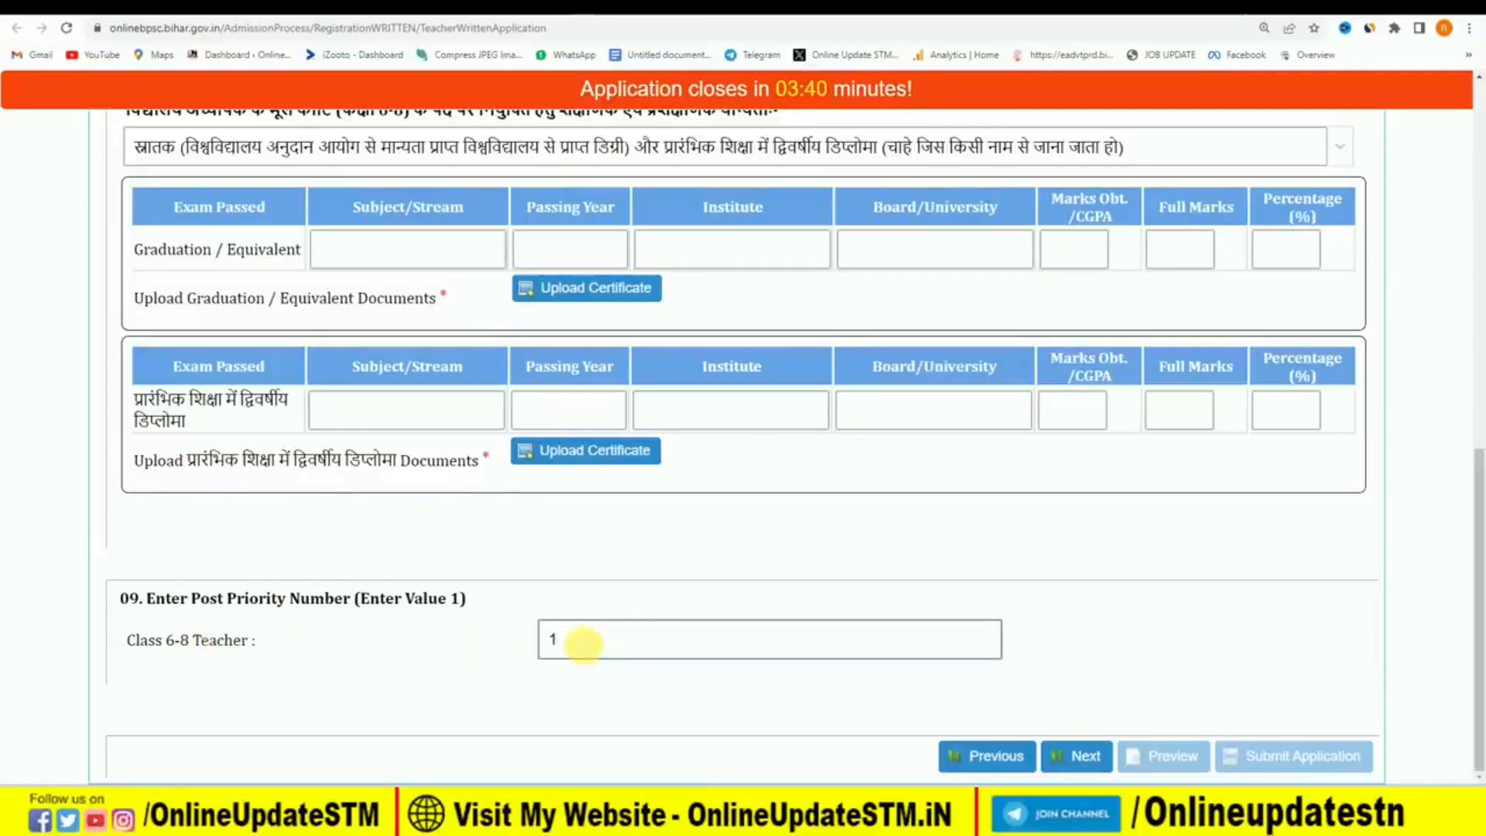
{"action": "left_click_drag", "start_coordinate": [146, 598], "coordinate": [294, 606]}
{"action": "left_click", "coordinate": [370, 602]}
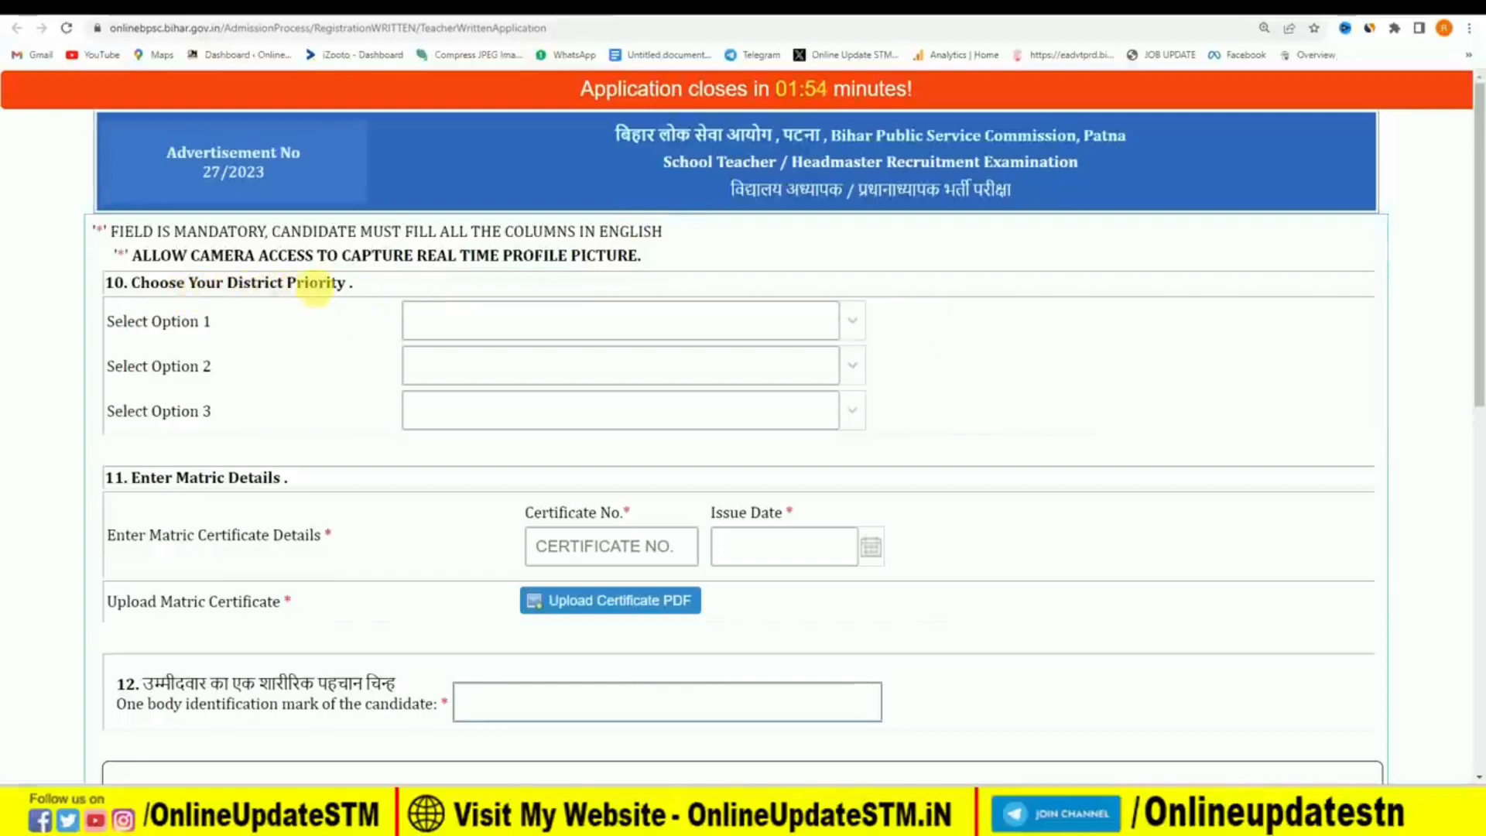
Set the district priorities to Darbhanga for option 1, Bhagalpur for option 2 and Gopalganj for option 3.
{"action": "left_click", "coordinate": [859, 329]}
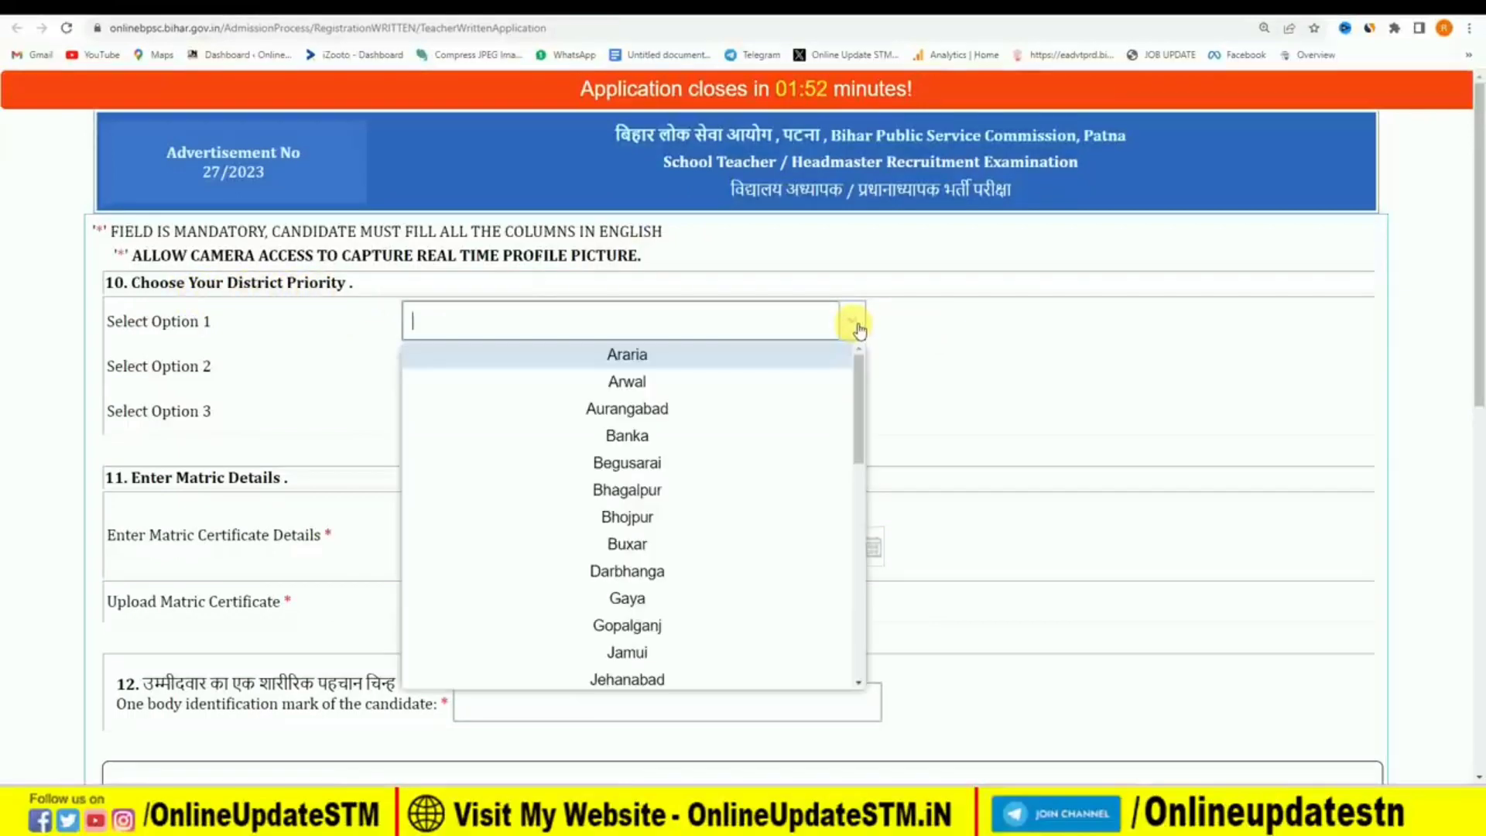
{"action": "scroll", "coordinate": [678, 569], "scroll_direction": "down", "scroll_amount": 1}
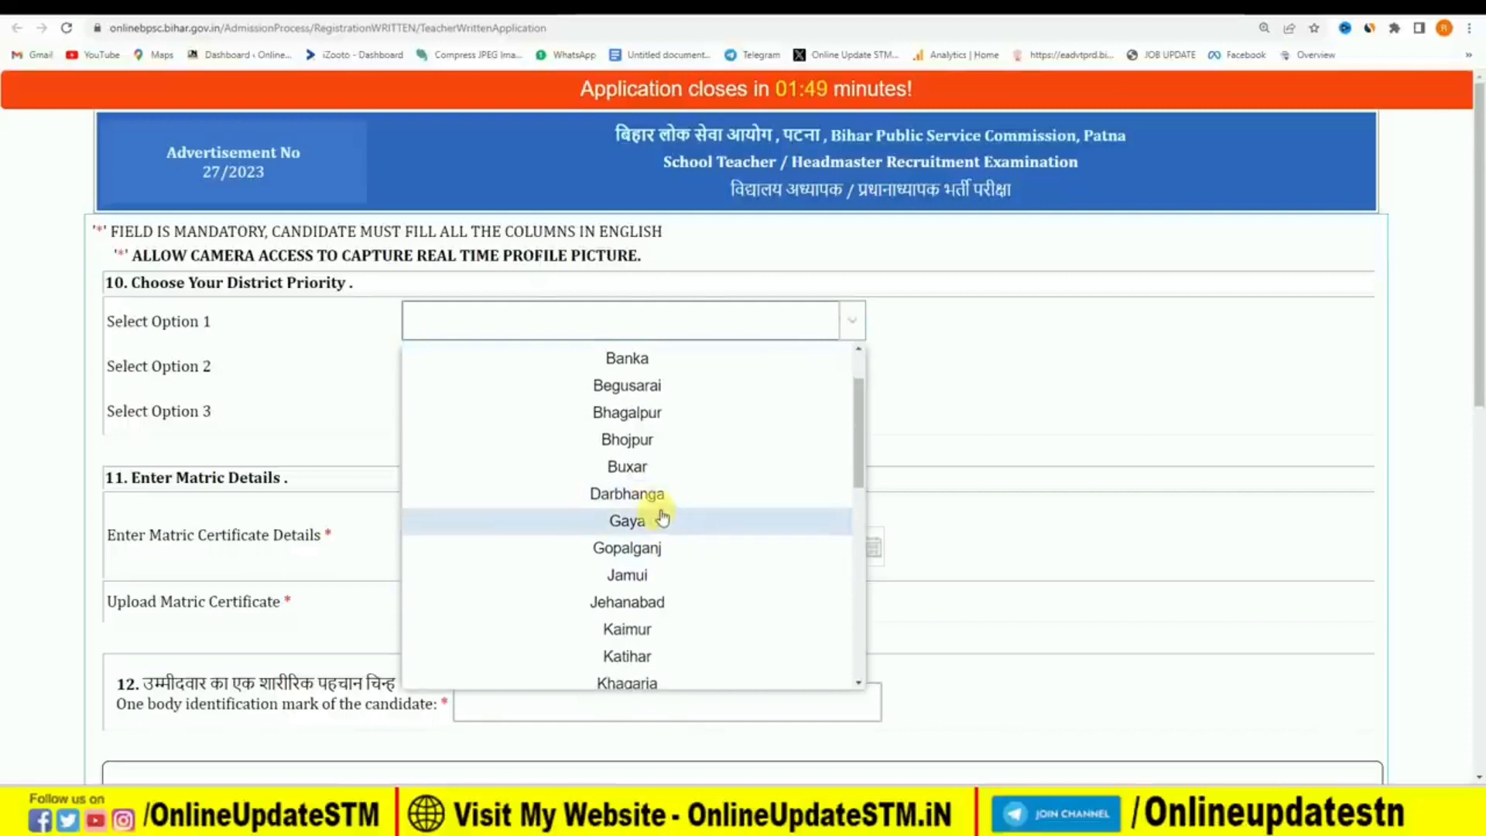
{"action": "left_click", "coordinate": [918, 385]}
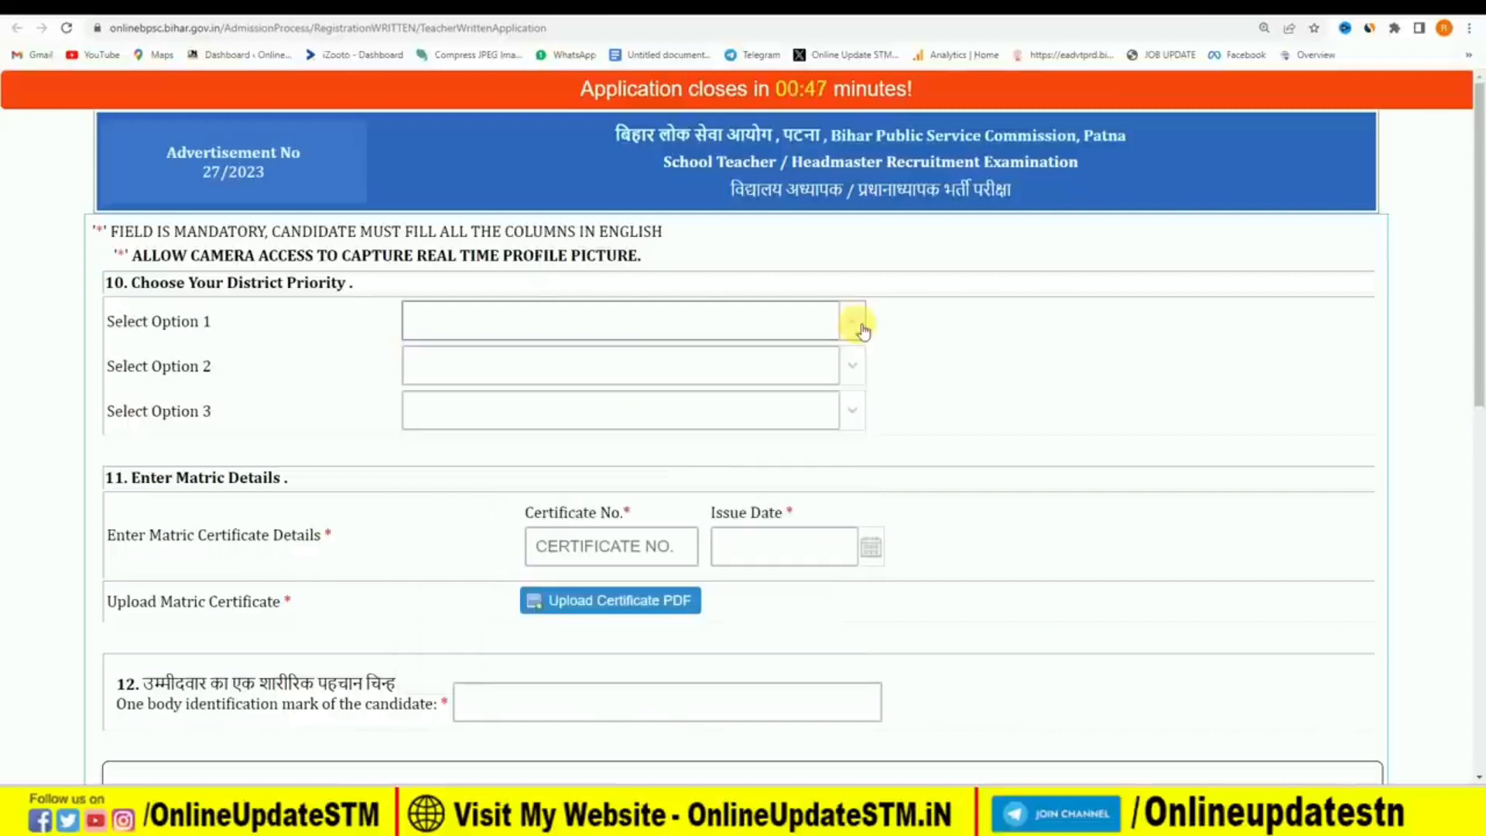
{"action": "left_click", "coordinate": [864, 331]}
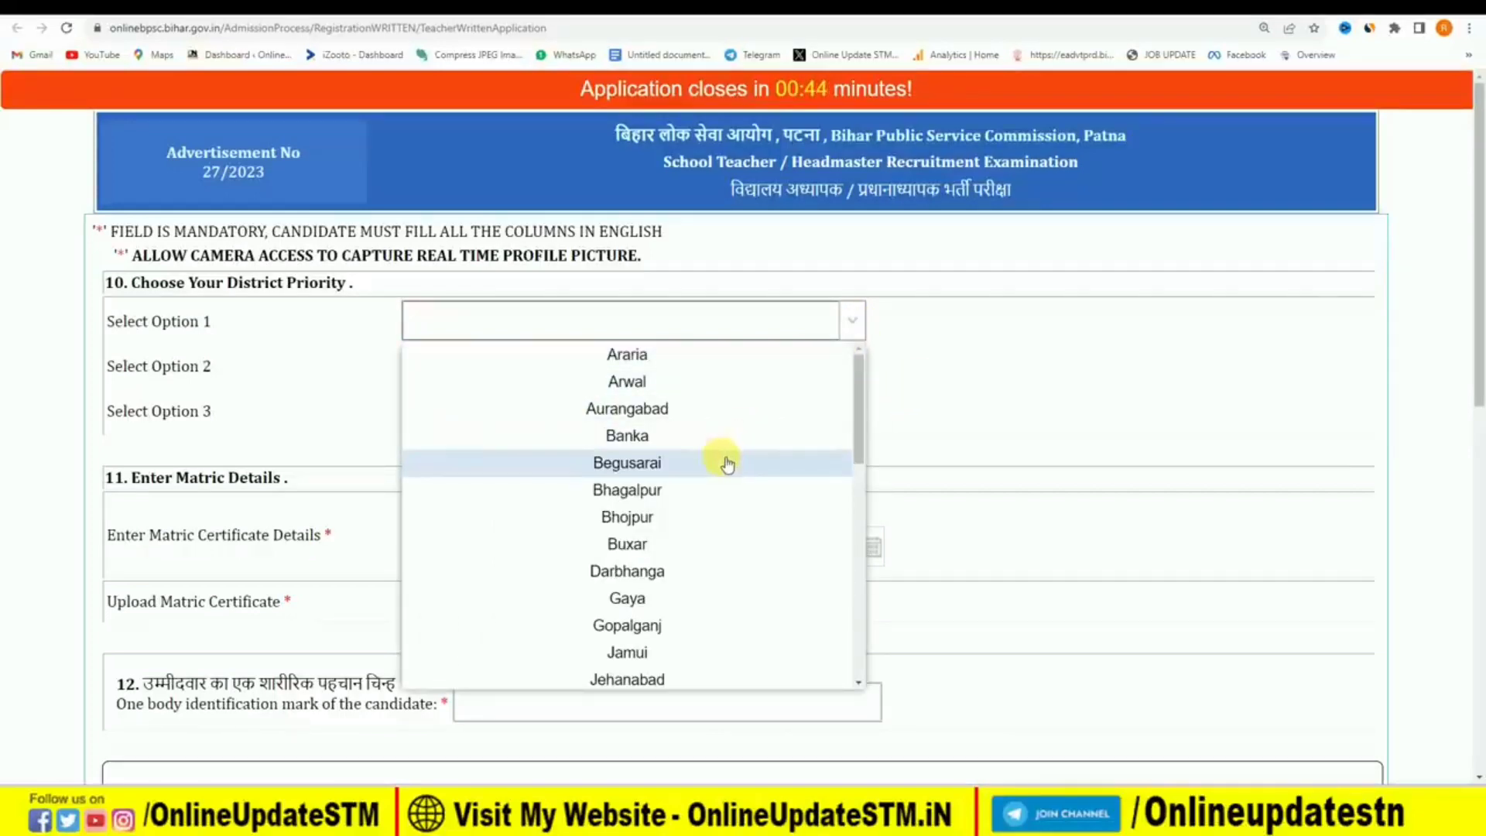
{"action": "scroll", "coordinate": [712, 473], "scroll_direction": "down", "scroll_amount": 1}
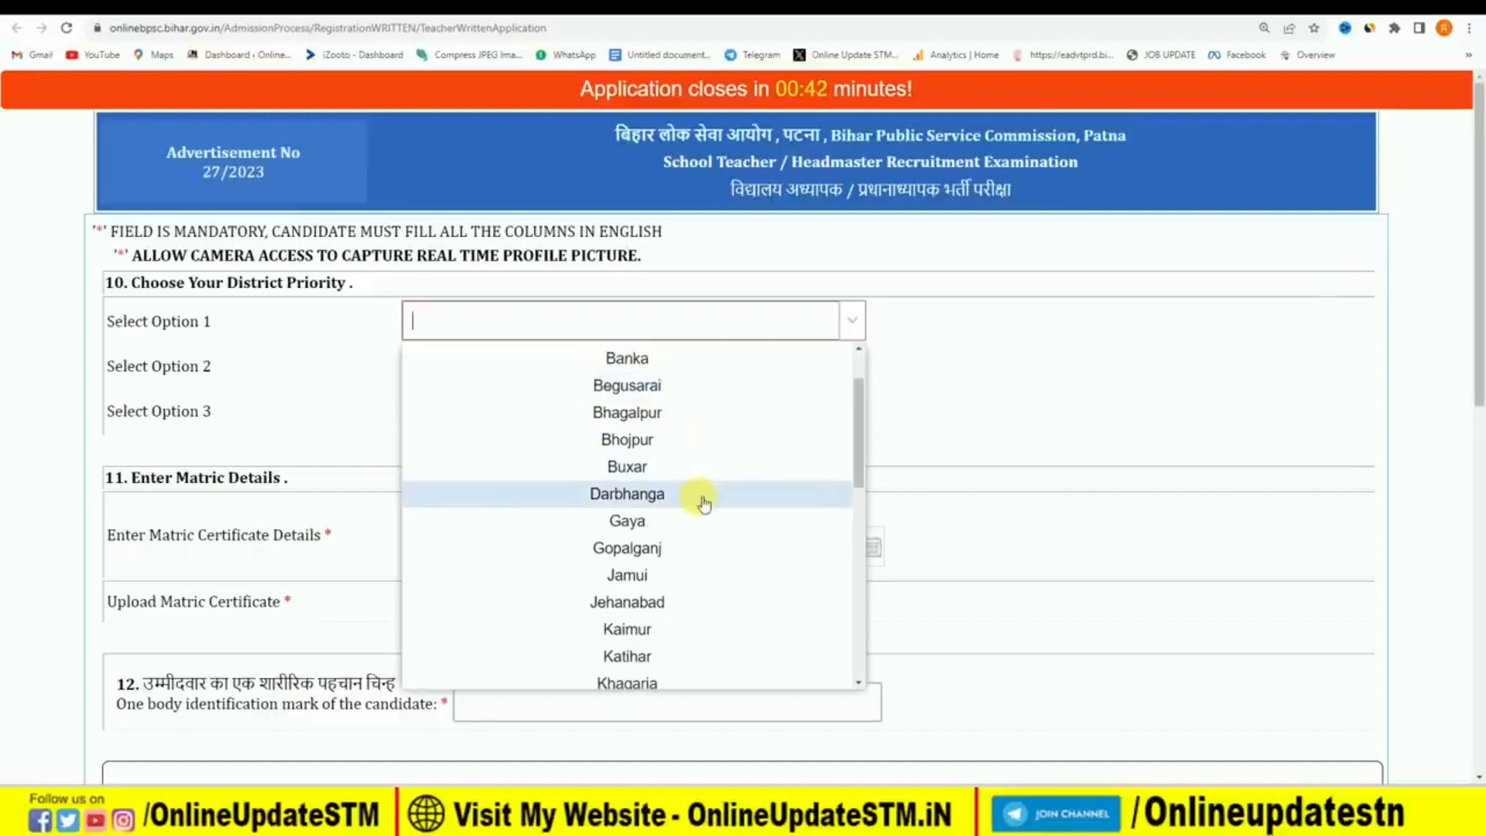
{"action": "left_click", "coordinate": [700, 494]}
{"action": "left_click", "coordinate": [849, 380]}
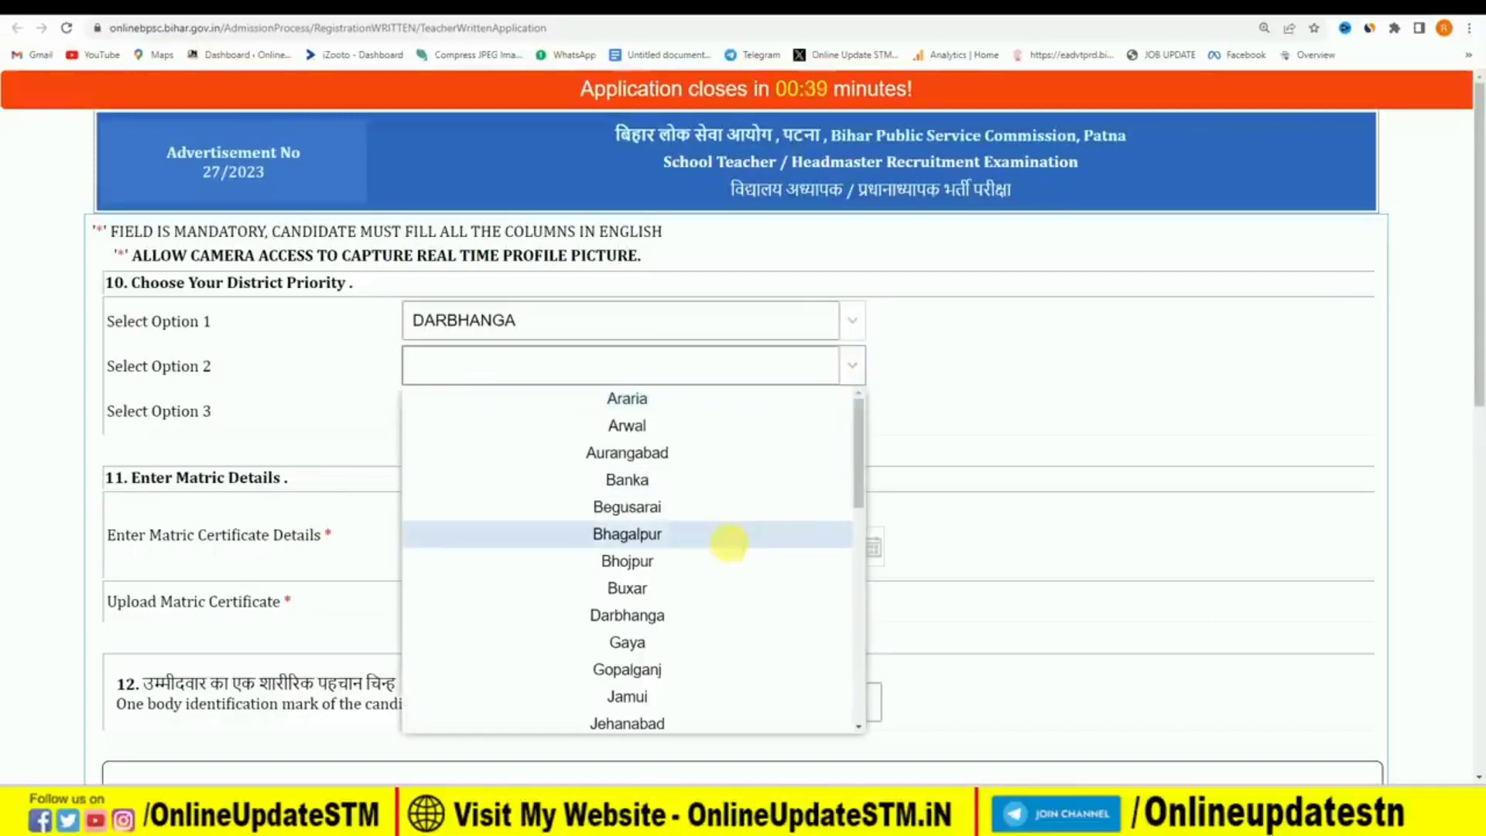
{"action": "left_click", "coordinate": [726, 531]}
{"action": "left_click", "coordinate": [862, 410]}
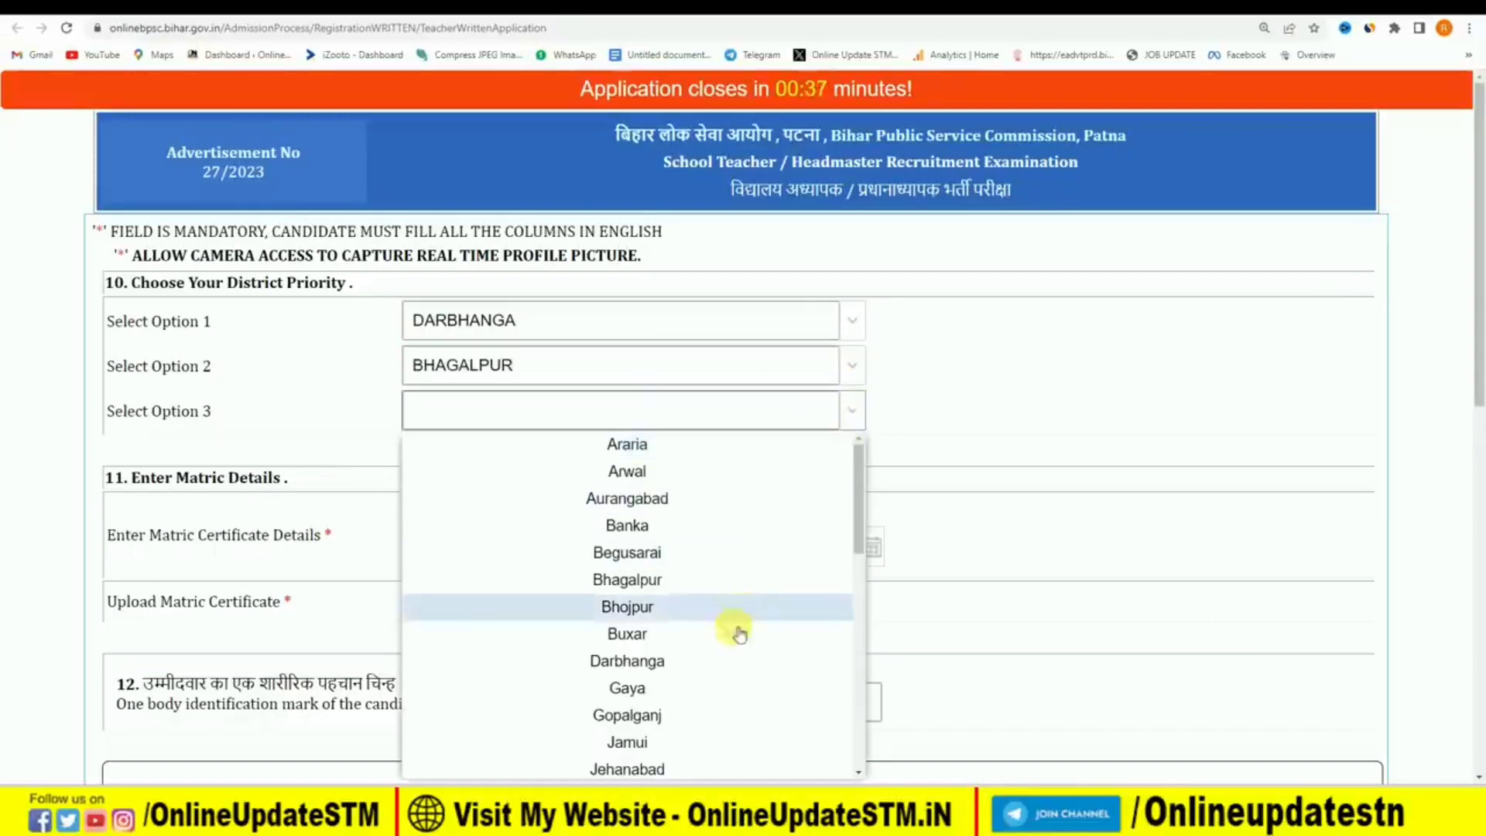
{"action": "left_click", "coordinate": [711, 707]}
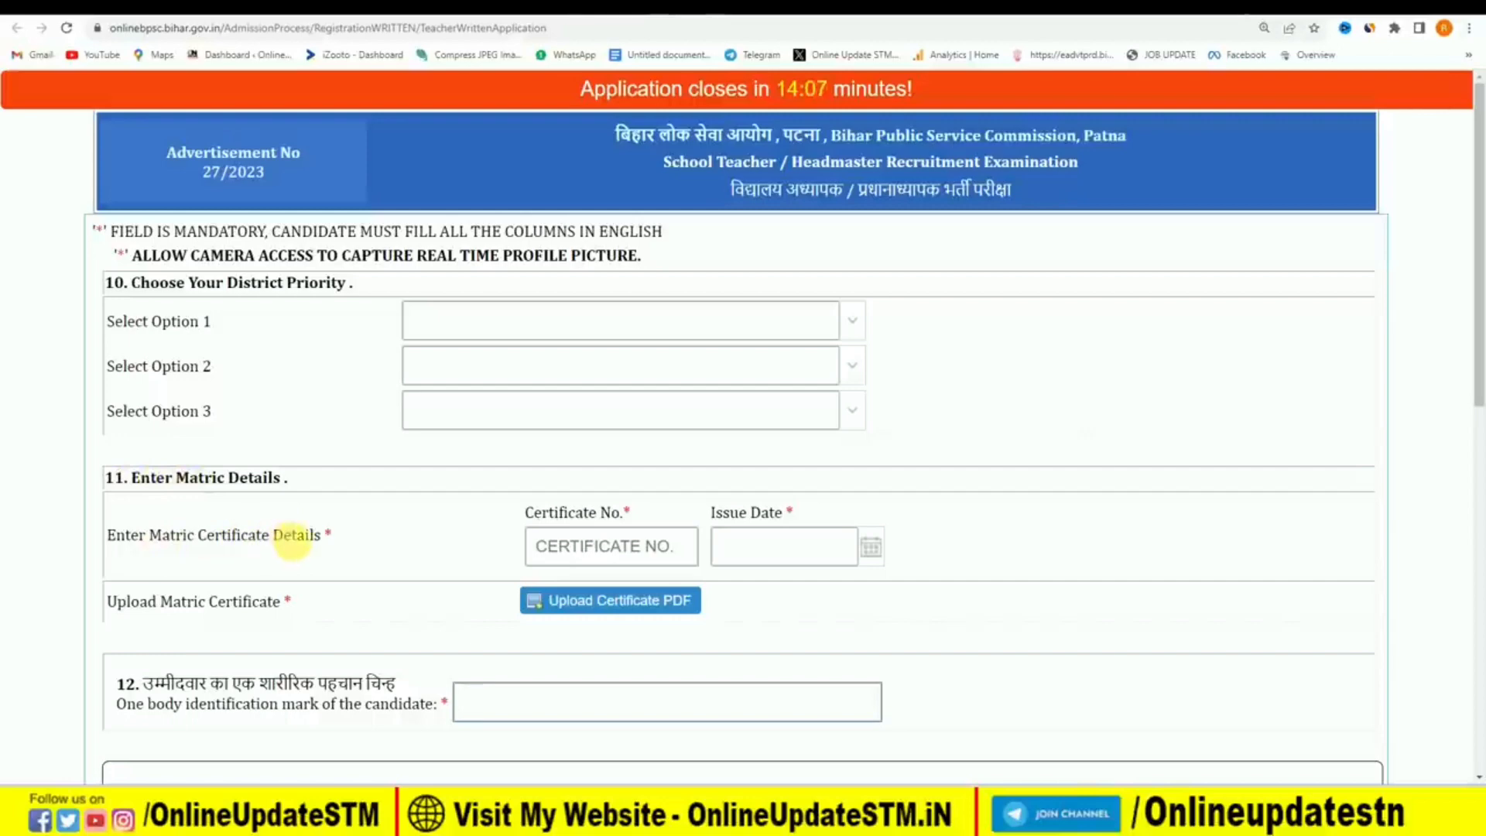
Check the matric certificate number field, and open the iLovePDF JPG to PDF converter from the Google results for "convert jpg to pdf".
{"action": "left_click_drag", "start_coordinate": [536, 523], "coordinate": [635, 513]}
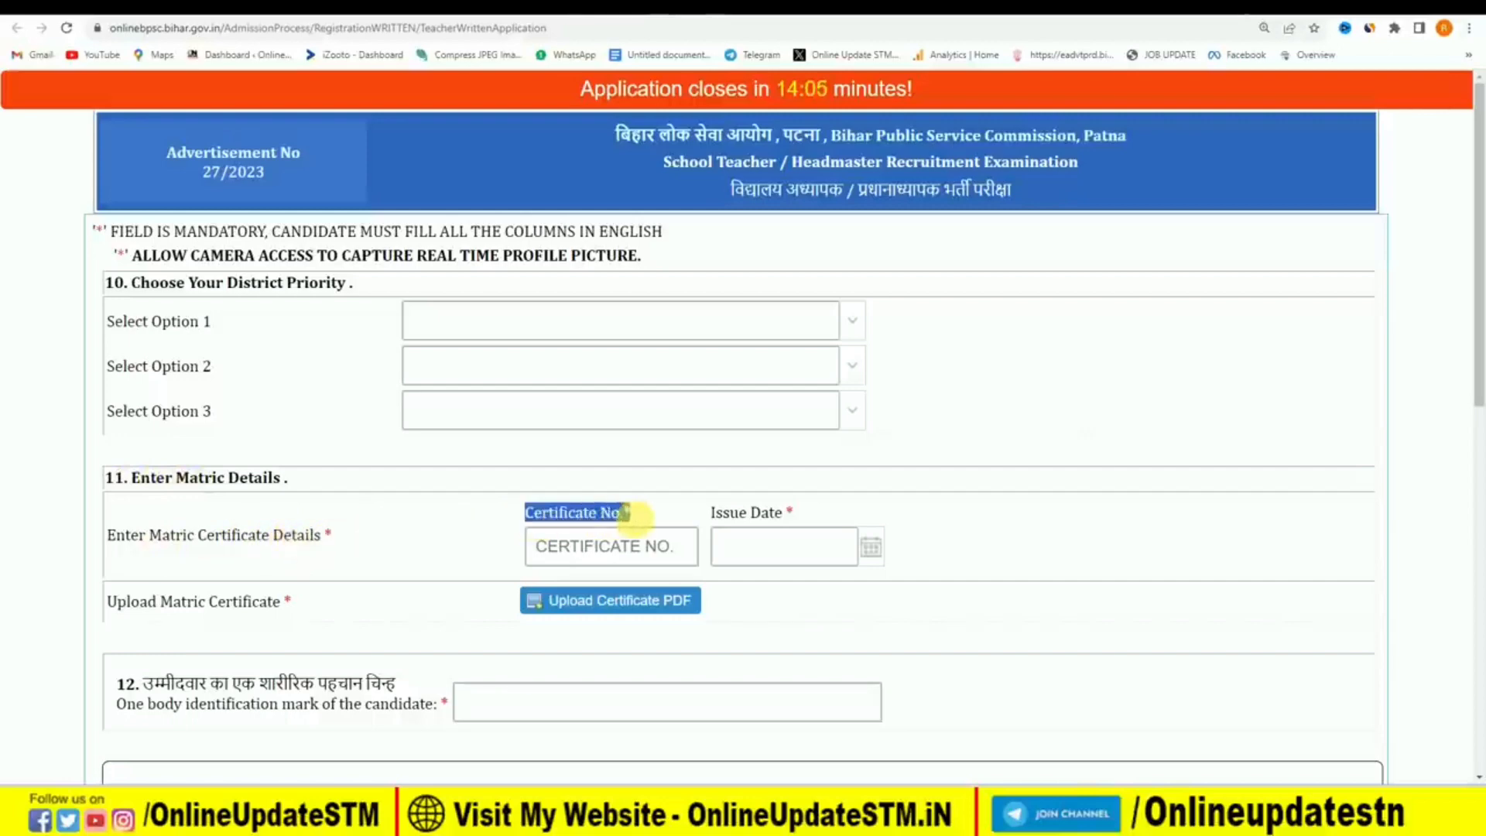
{"action": "left_click", "coordinate": [458, 510]}
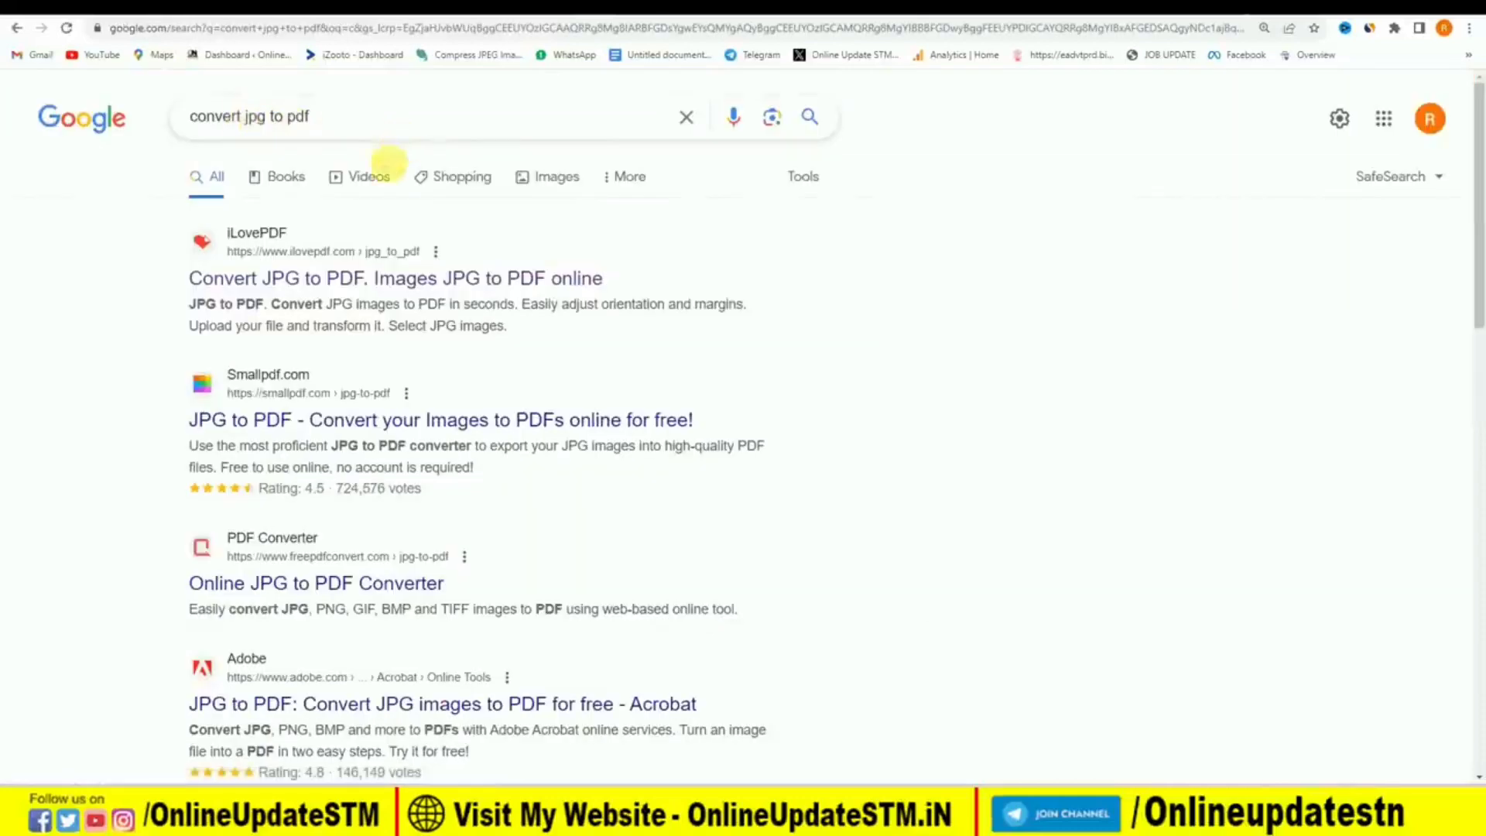
{"action": "key", "text": "ctrl+plus"}
{"action": "key", "text": "ctrl+plus"}
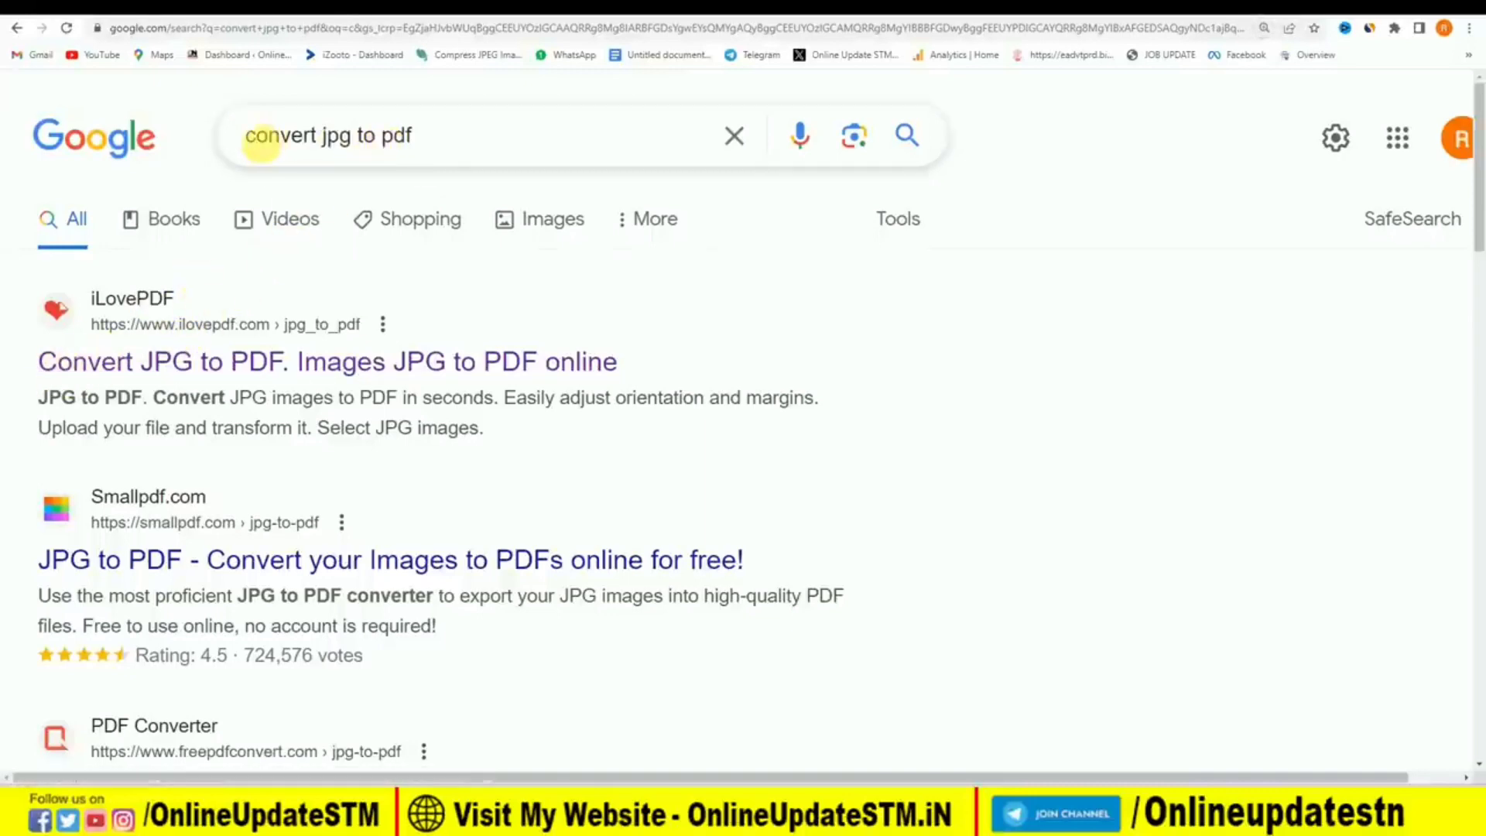
{"action": "left_click", "coordinate": [185, 360]}
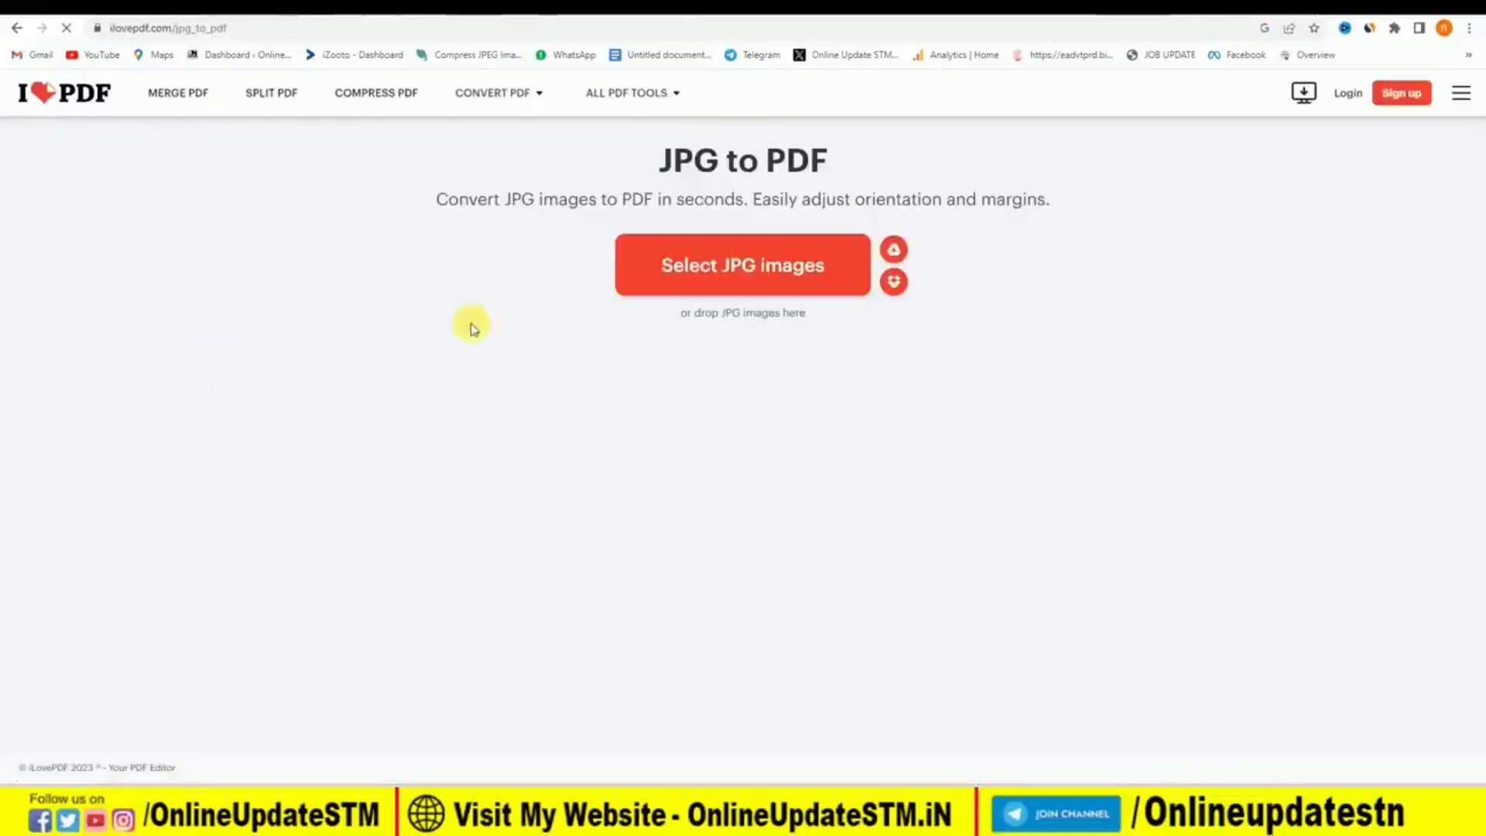
{"action": "left_click", "coordinate": [729, 271]}
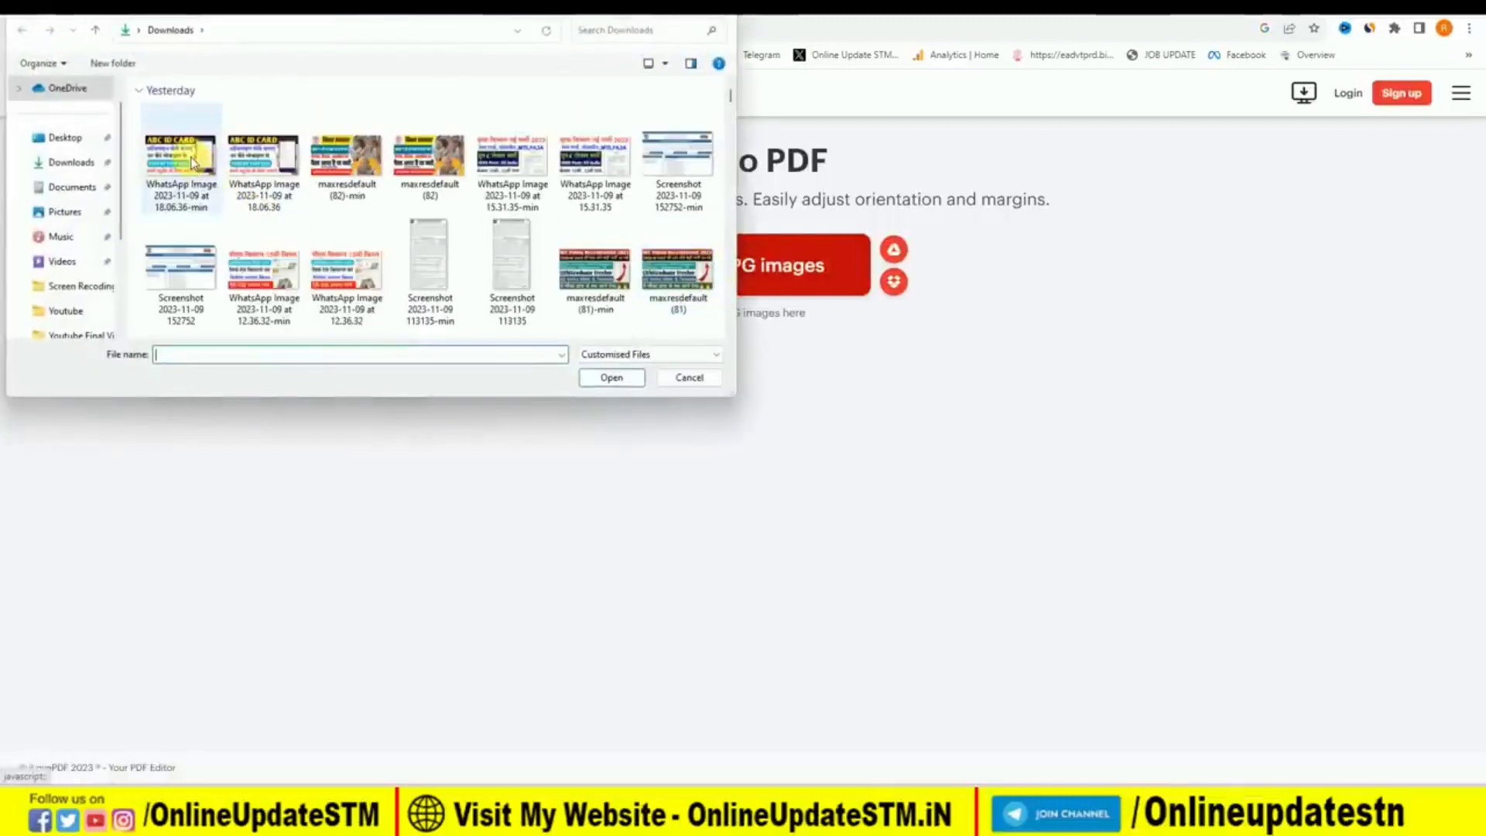
{"action": "double_click", "coordinate": [428, 255]}
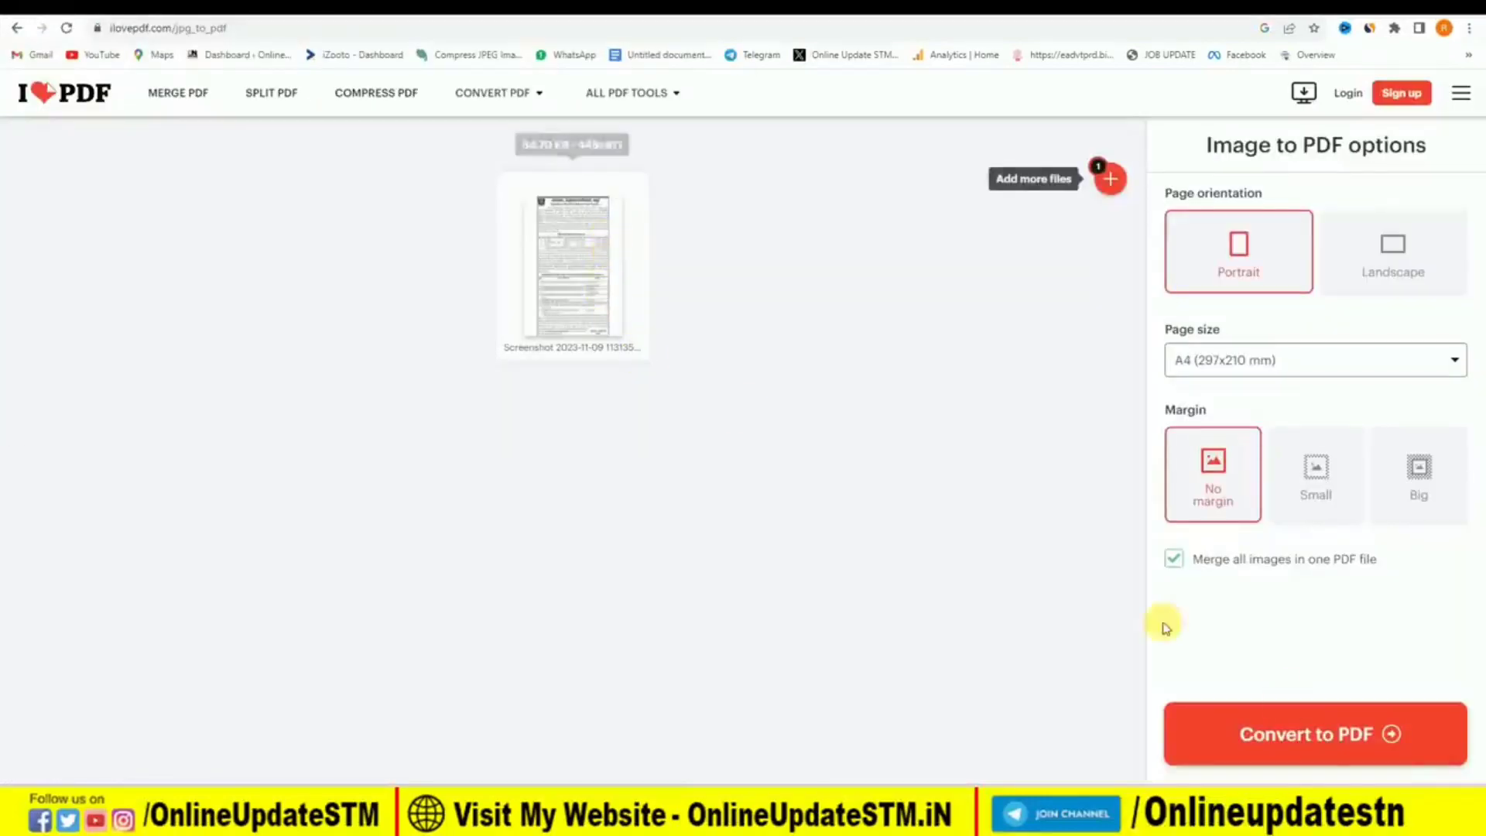
{"action": "left_click", "coordinate": [1296, 727]}
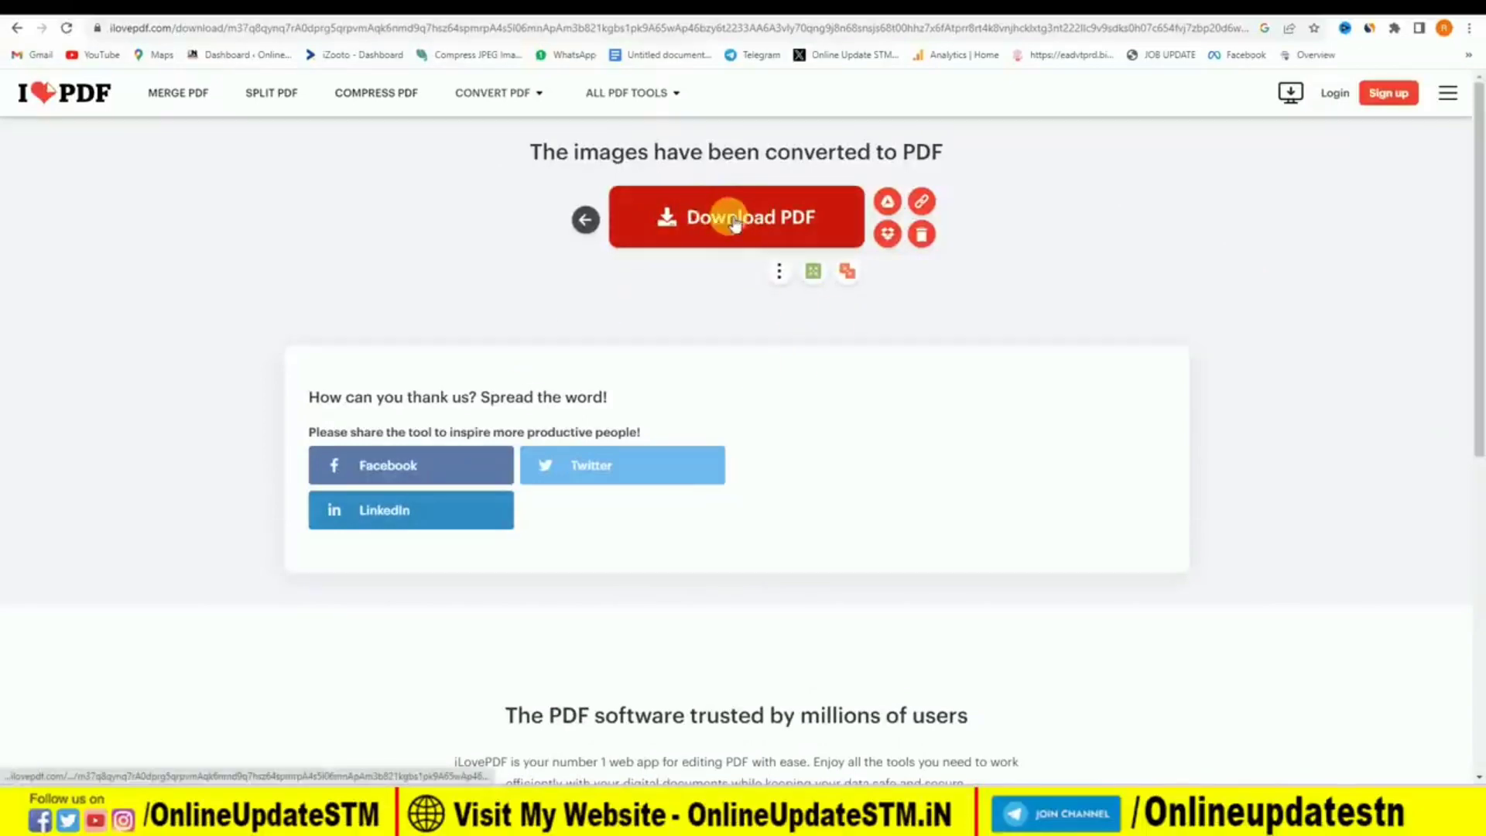
{"action": "left_click", "coordinate": [733, 221]}
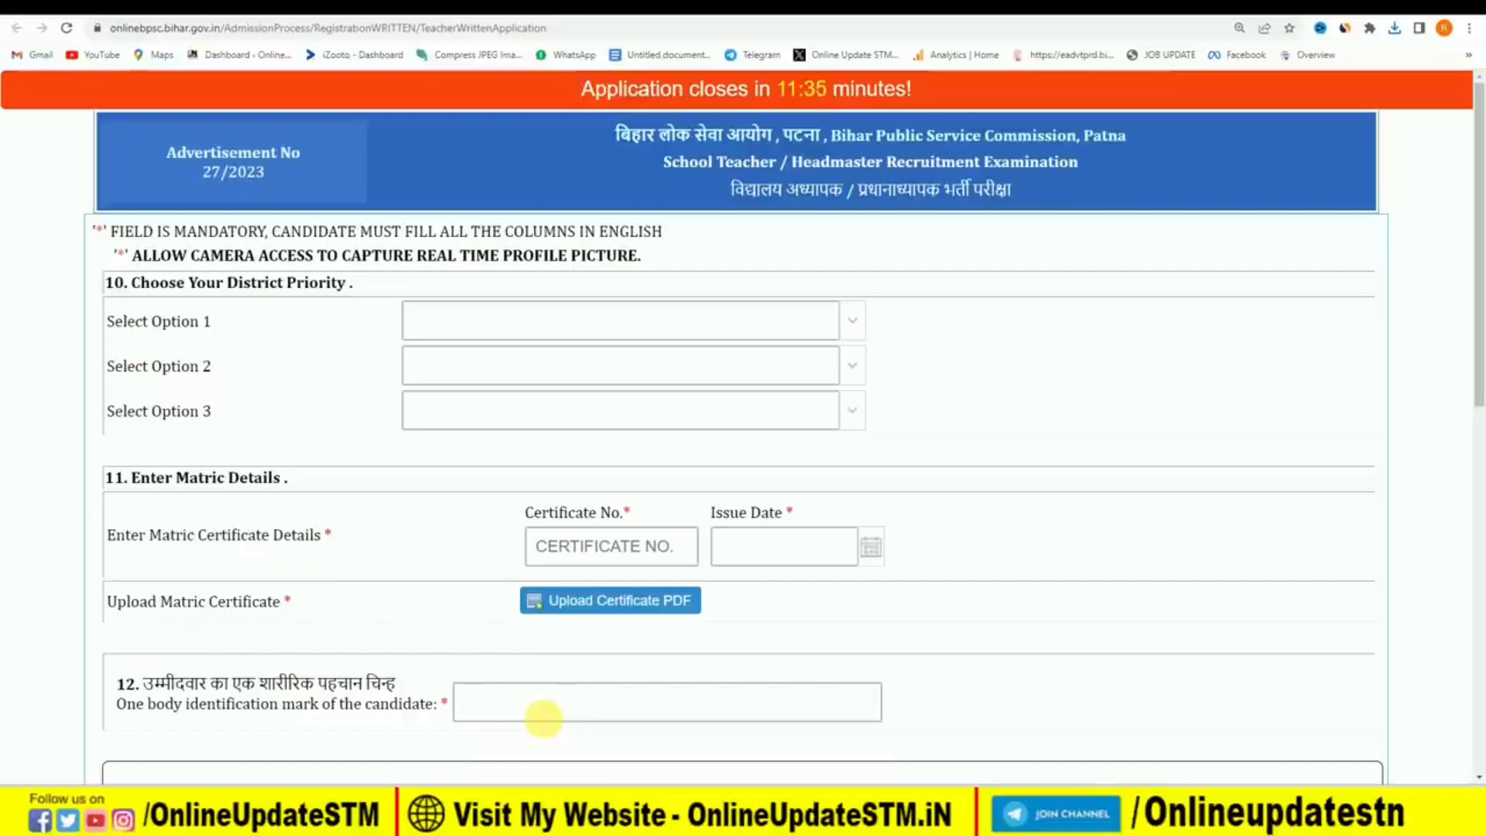
Enter NO MARK as the candidate's body identification mark in the application form and bring up the photo and signature section.
{"action": "left_click", "coordinate": [543, 719]}
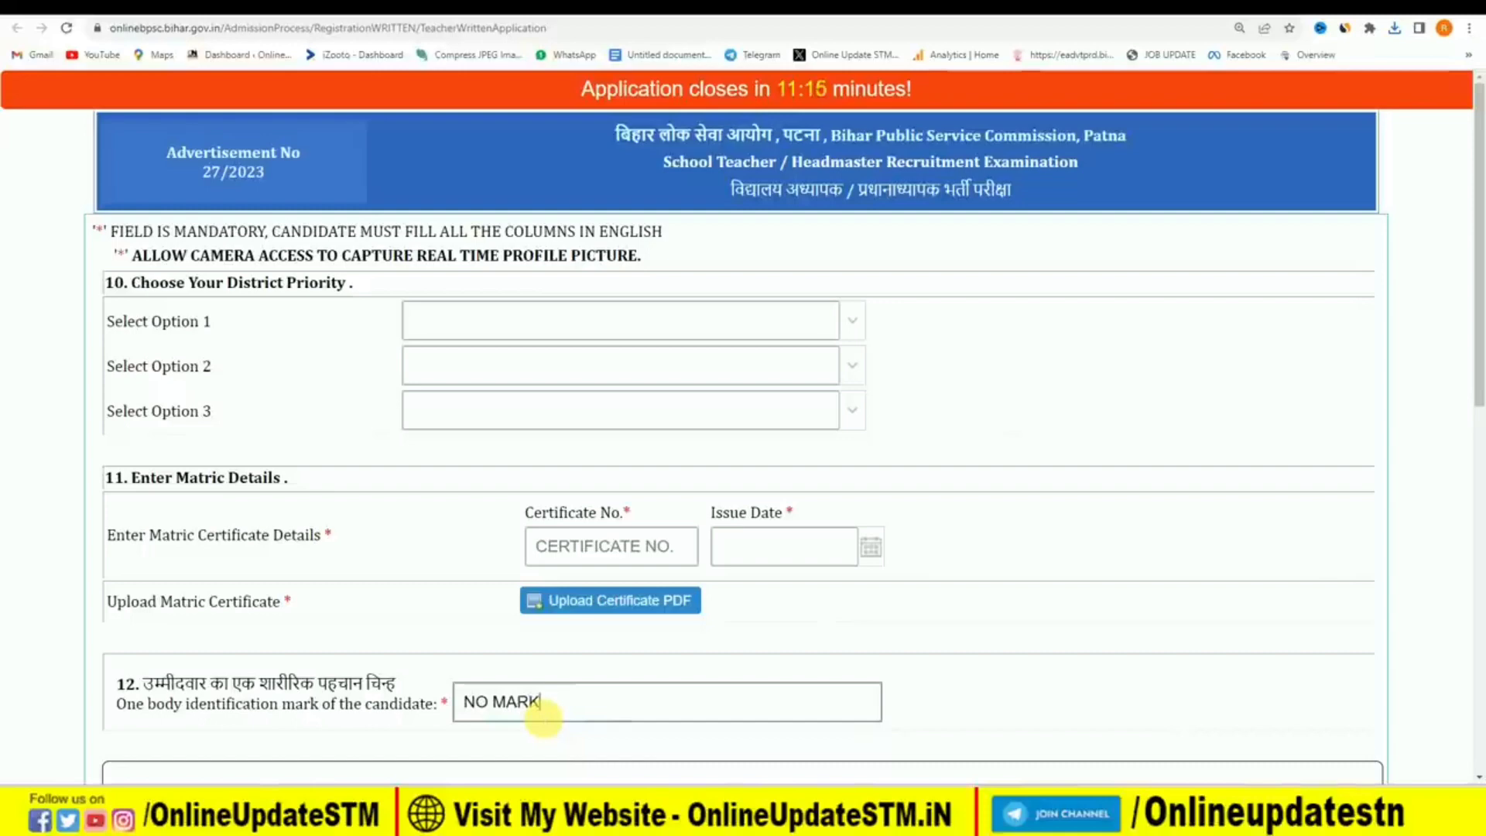
{"action": "scroll", "coordinate": [132, 431], "scroll_direction": "down", "scroll_amount": 6}
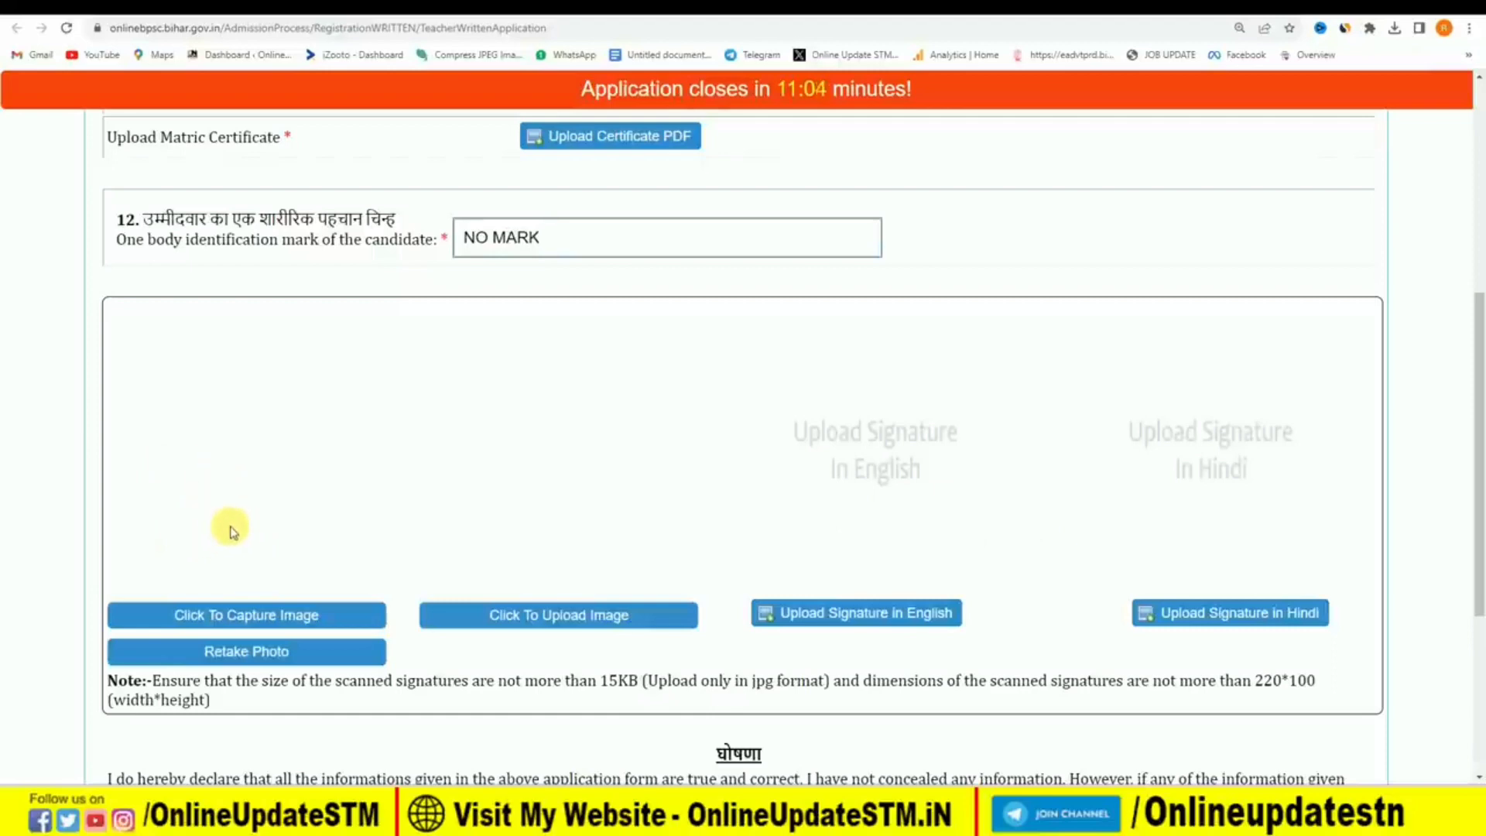
Read the background and lighting rules for photo capture in NB-2023-11-04-03.pdf, and look at the sample photo capture and retake area.
{"action": "key", "text": "ctrl+Tab"}
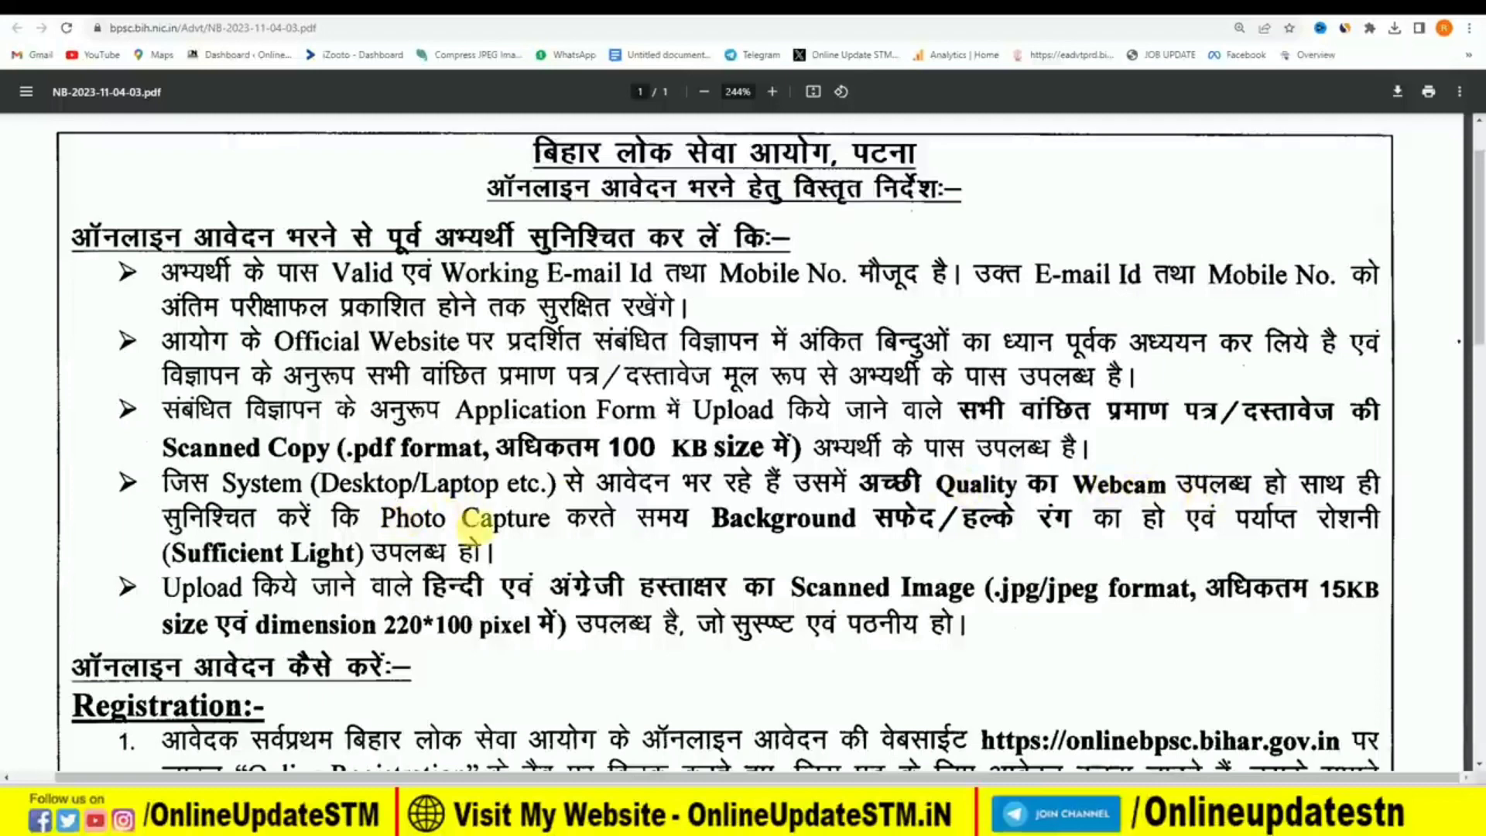
{"action": "left_click_drag", "start_coordinate": [718, 526], "coordinate": [1067, 529]}
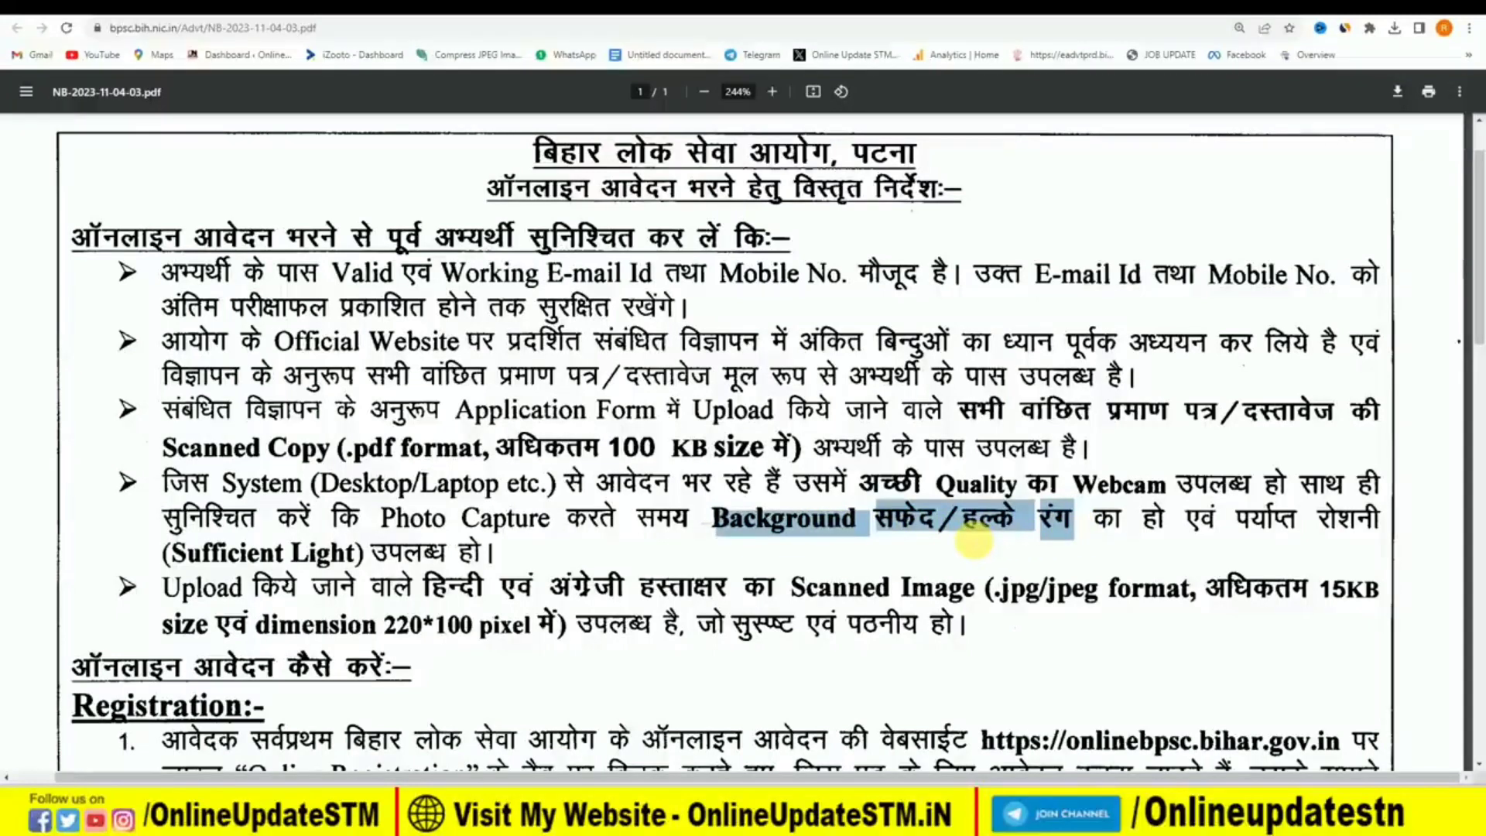
{"action": "left_click", "coordinate": [974, 542]}
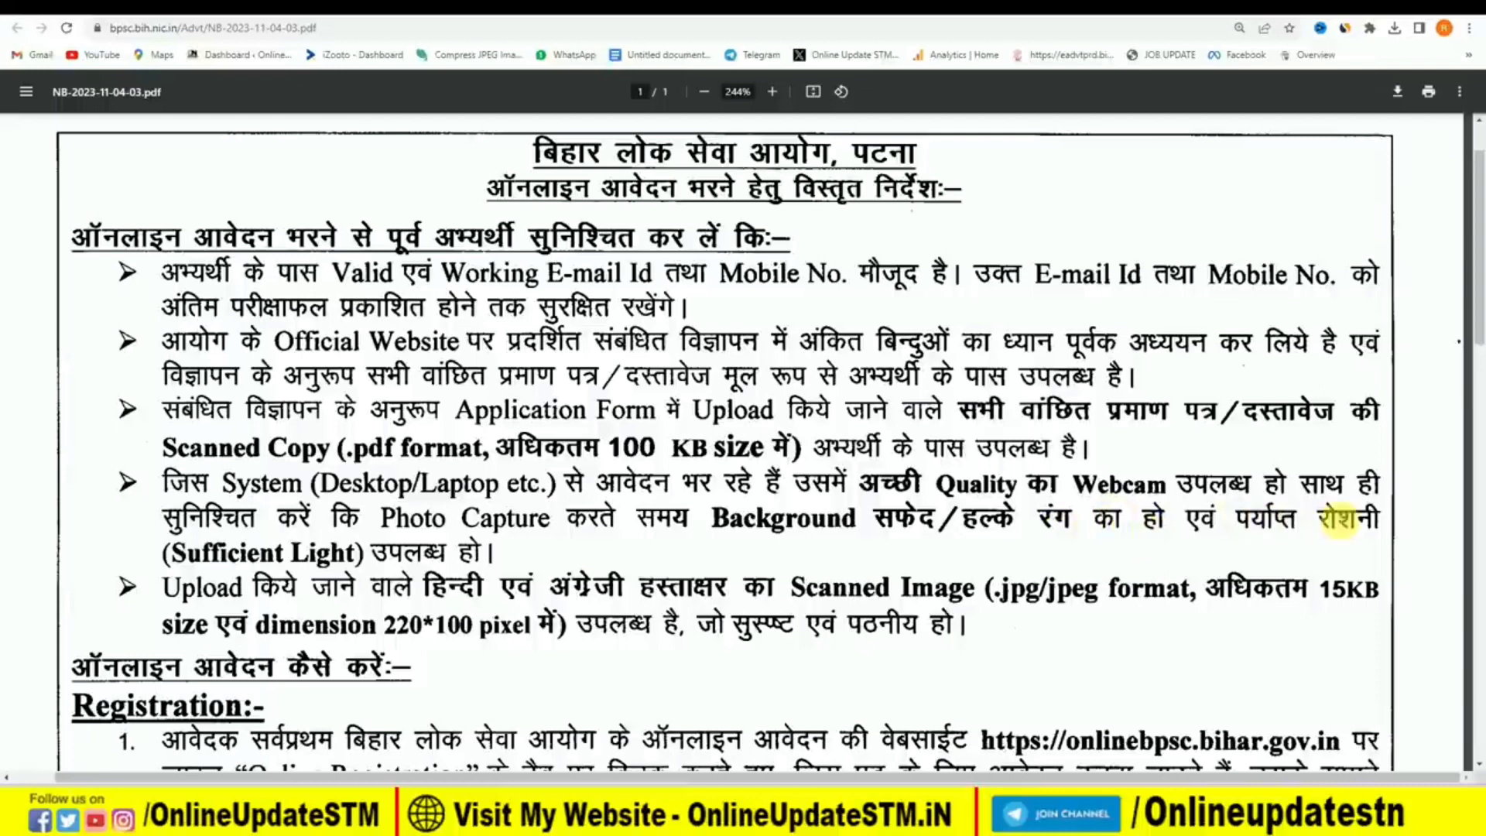
{"action": "left_click_drag", "start_coordinate": [1323, 519], "coordinate": [1383, 521]}
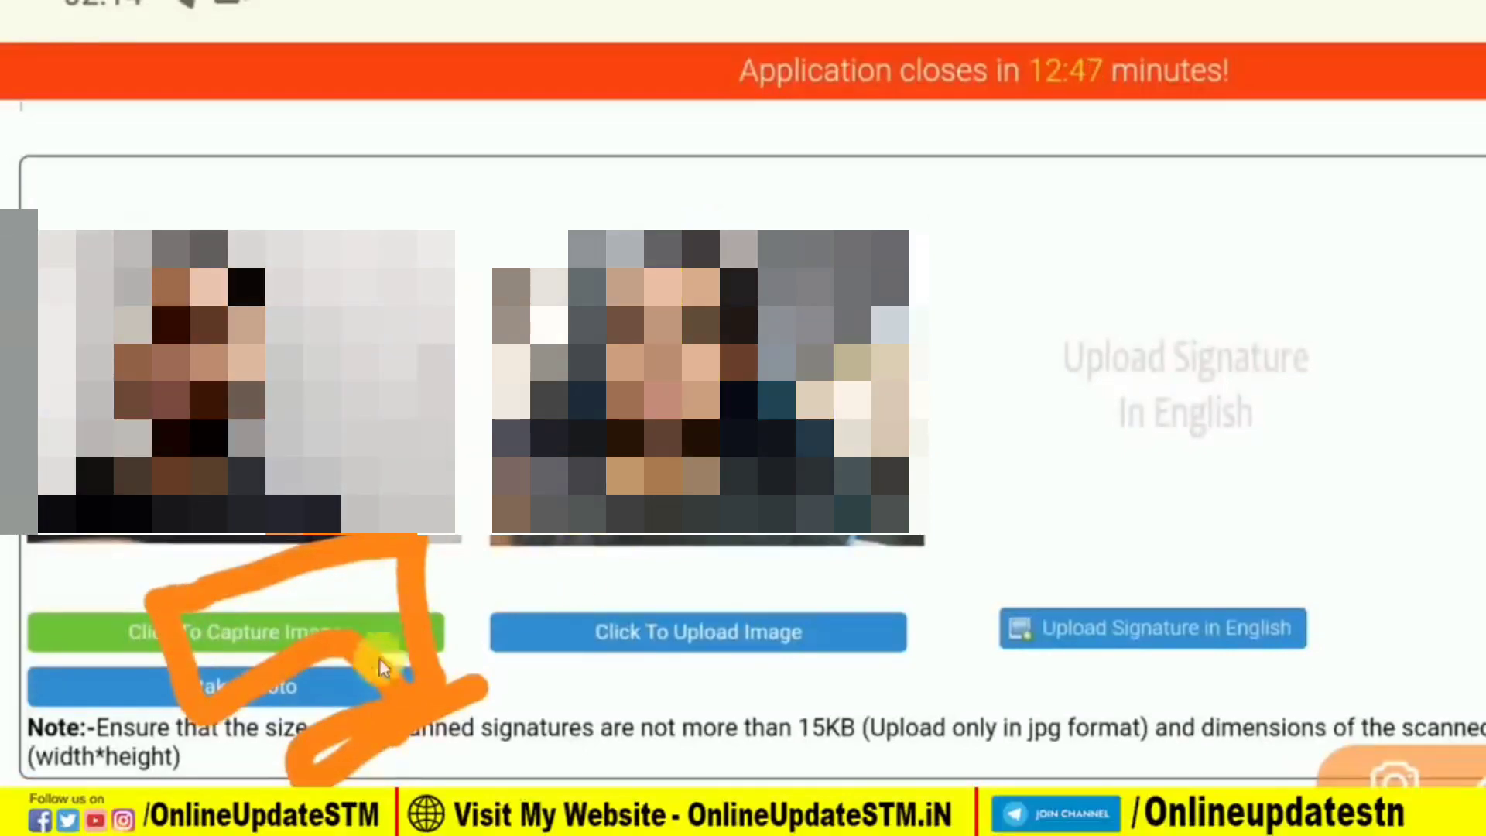
{"action": "left_click", "coordinate": [274, 684]}
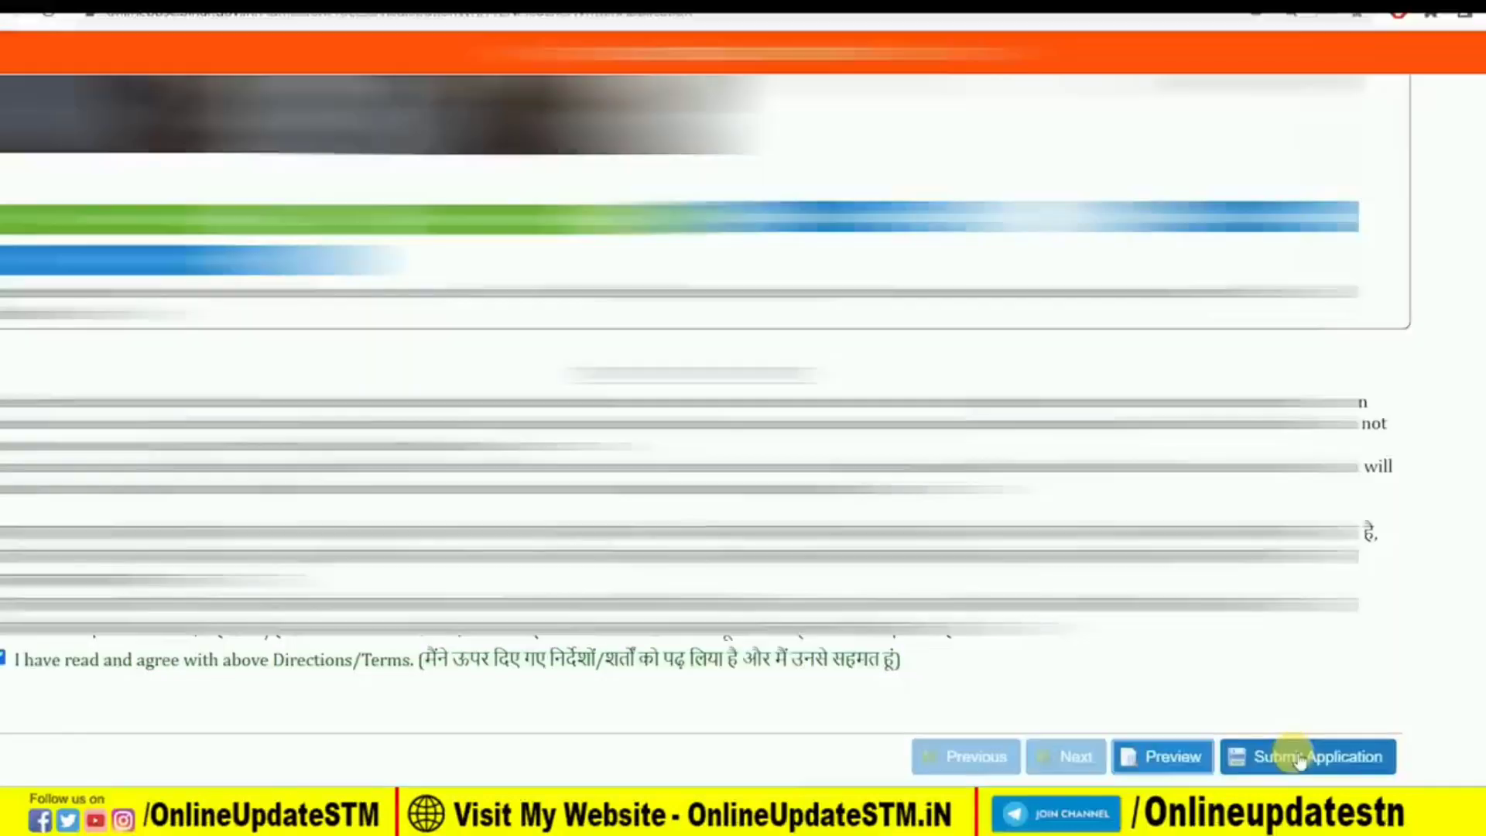
Submit the application and confirm the submission, then read the acknowledgement message and follow its re-login link.
{"action": "left_click", "coordinate": [1291, 756]}
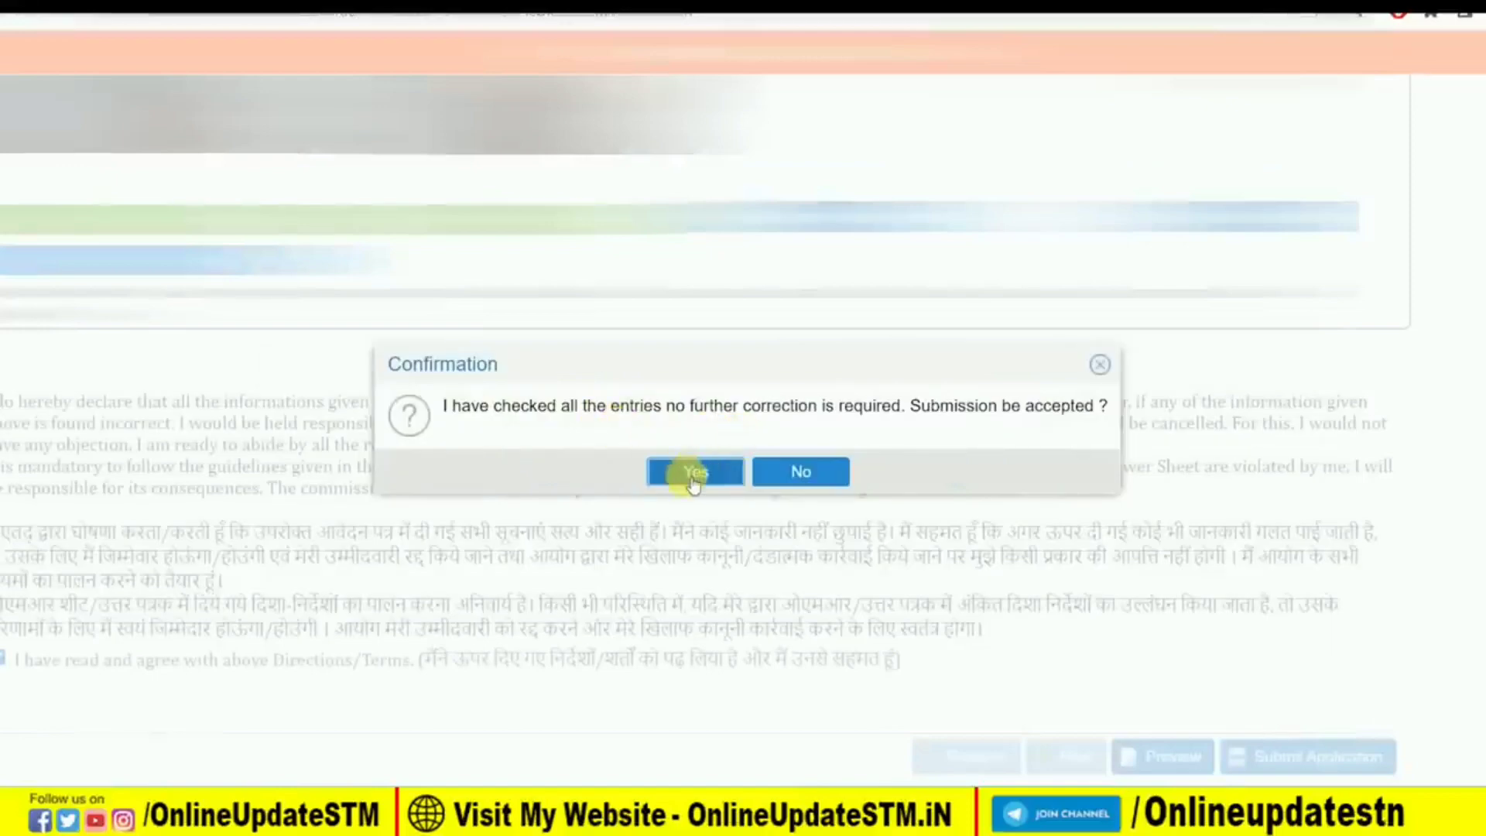
{"action": "left_click", "coordinate": [695, 474]}
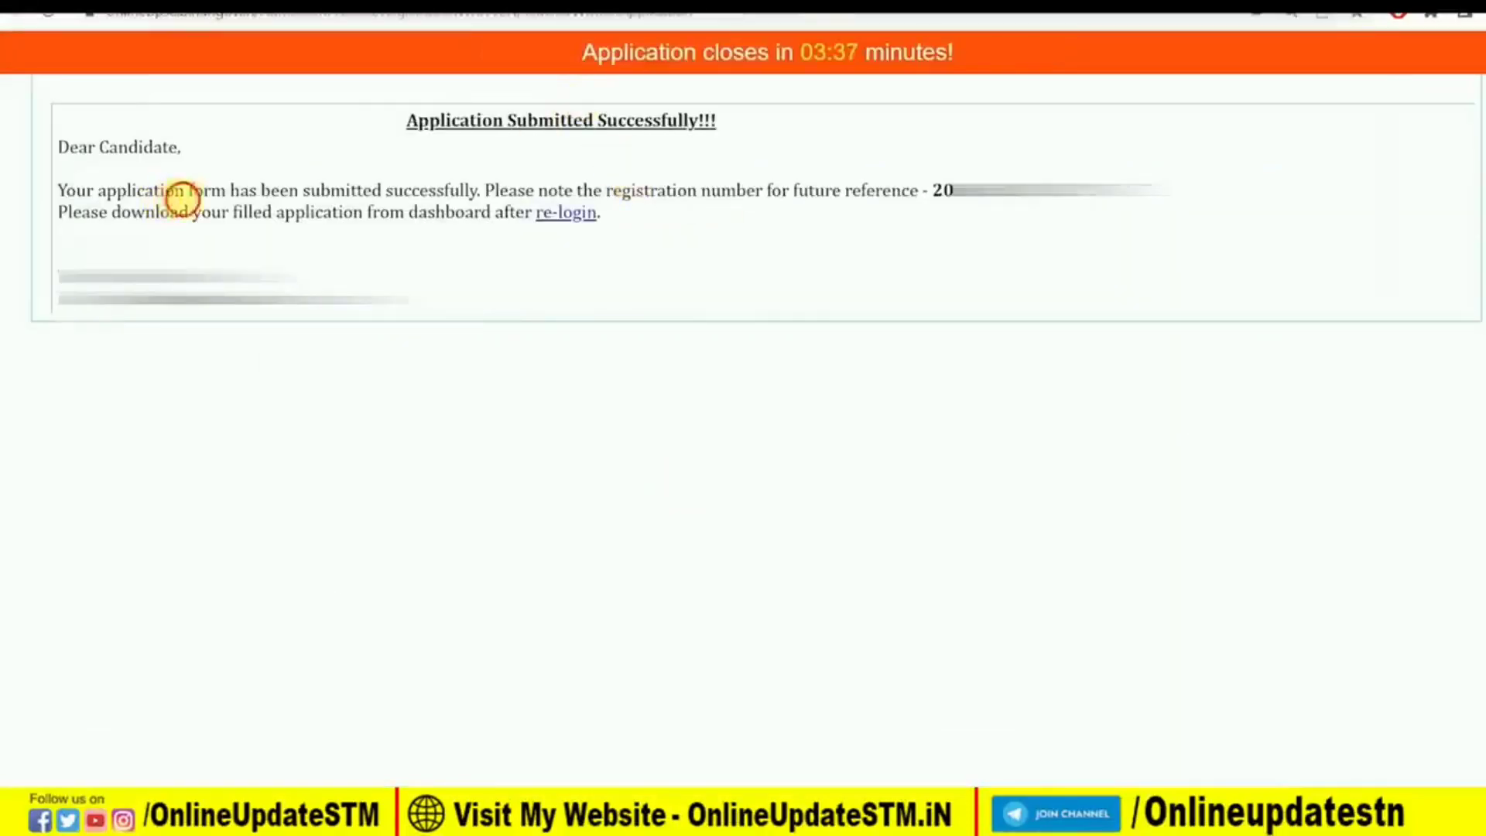
{"action": "left_click_drag", "start_coordinate": [182, 199], "coordinate": [501, 203]}
{"action": "left_click", "coordinate": [501, 202]}
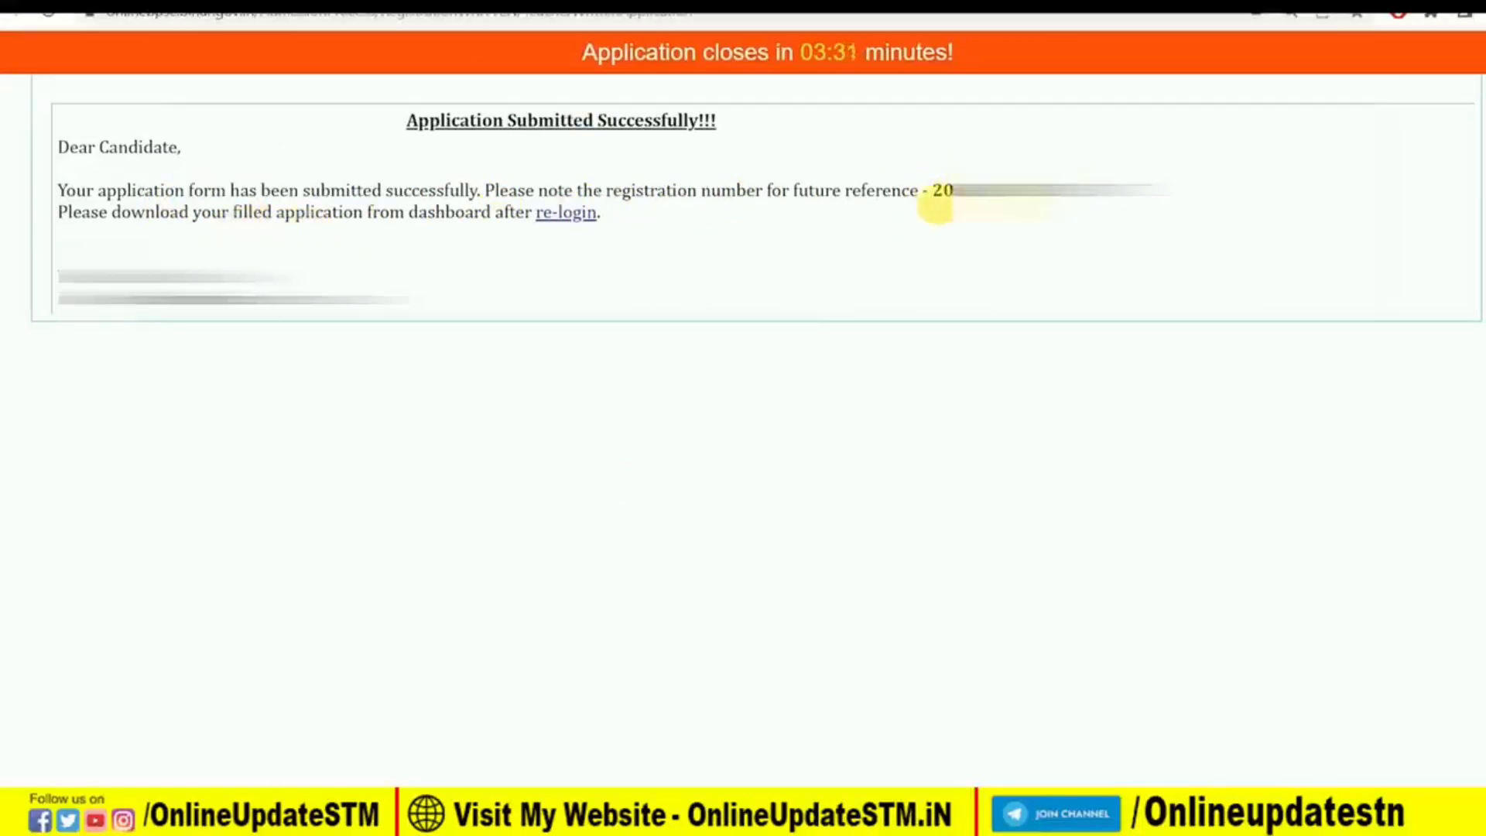
{"action": "left_click", "coordinate": [570, 222]}
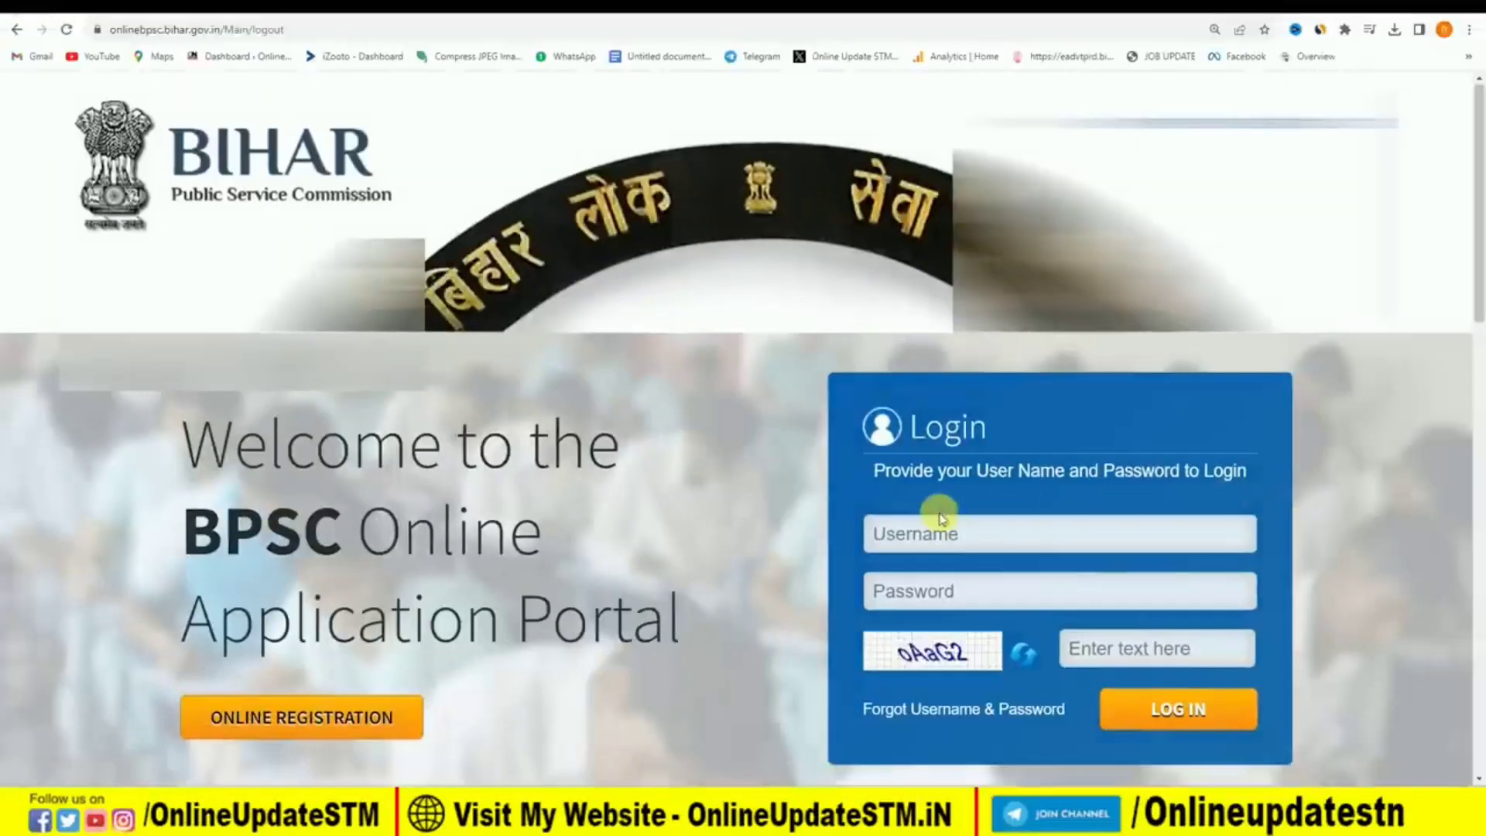